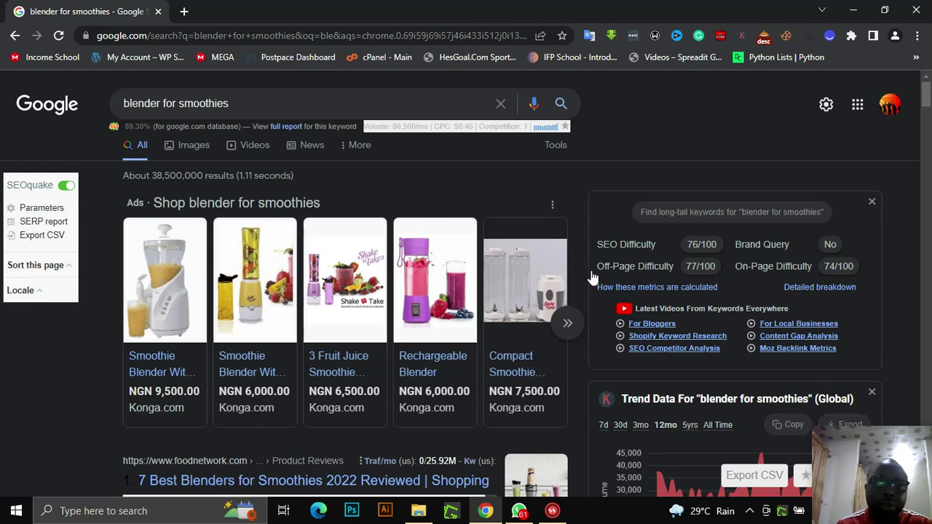
# - Search Google for "keywords everywhere" in a new browser tab
pyautogui.click(182, 13)
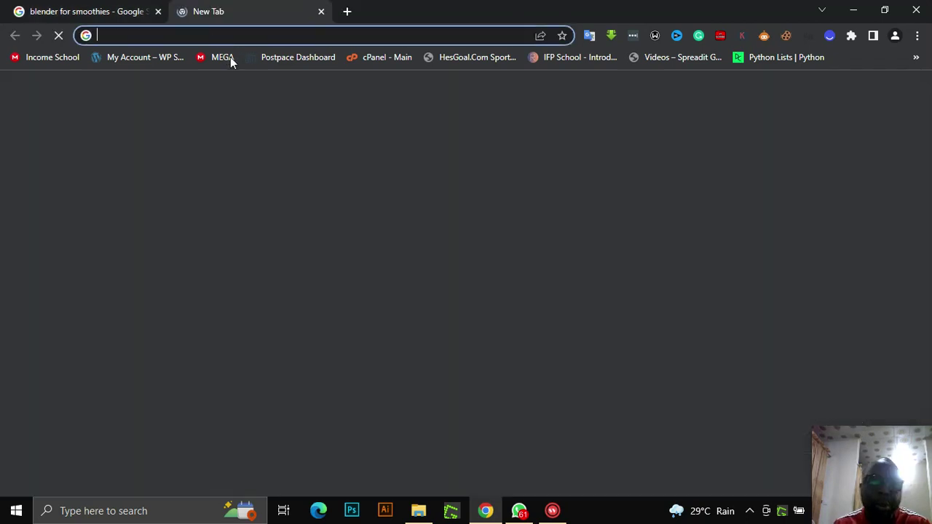
pyautogui.write('keyw')
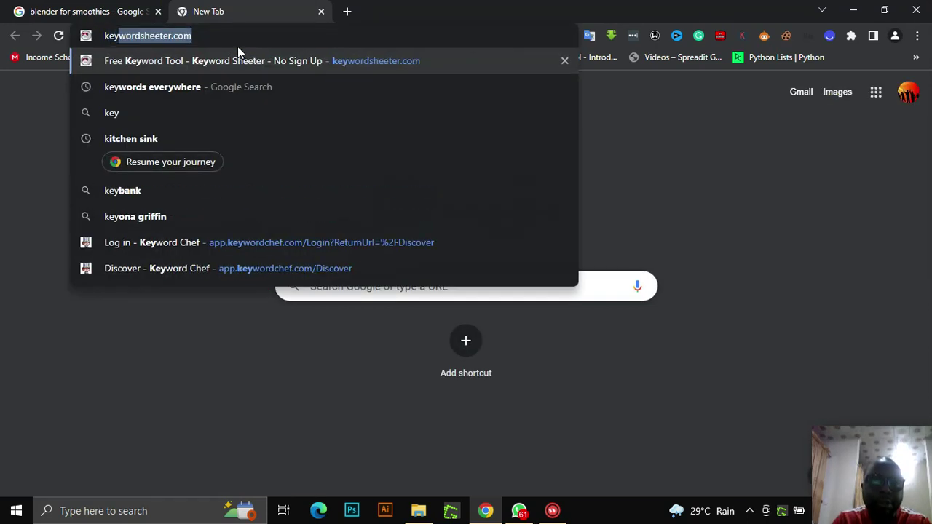
pyautogui.write('orse')
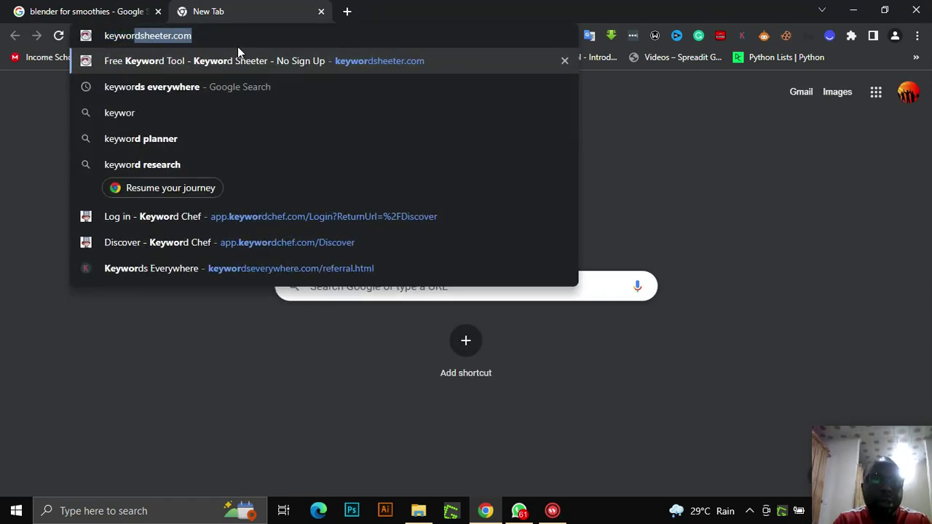
pyautogui.press('BackSpace')
pyautogui.press('BackSpace')
pyautogui.press('BackSpace')
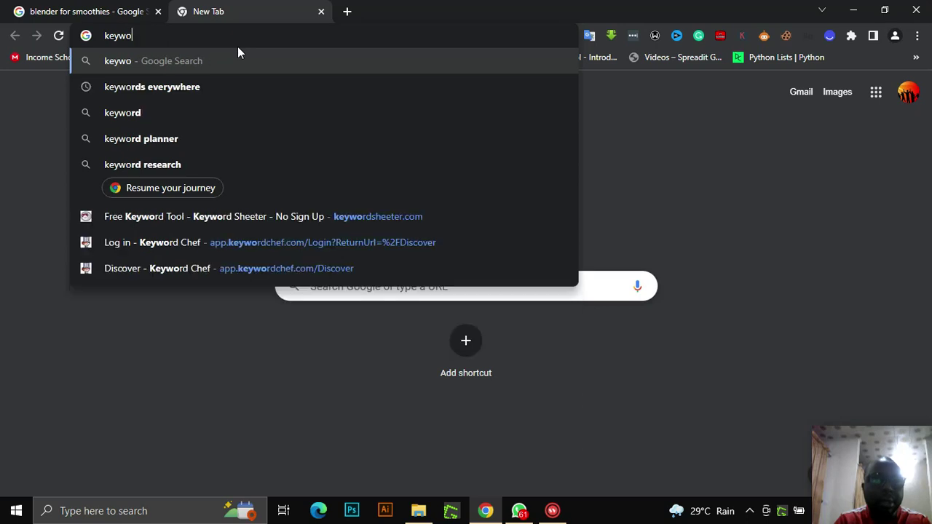
pyautogui.click(221, 89)
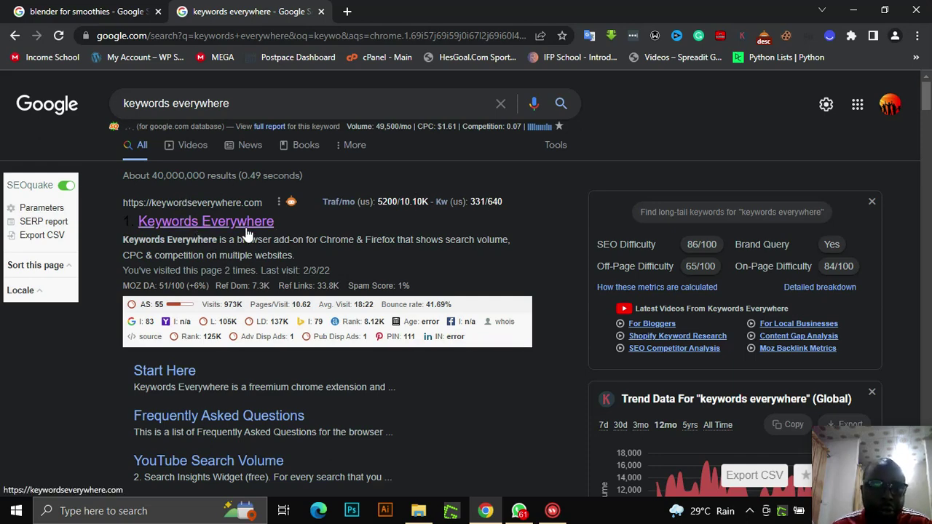
# - Examine the "keywords everywhere" results, including the Chrome Web Store entries, the related questions and the first result's traffic and keyword metrics
pyautogui.scroll(-3, 439, 295)
pyautogui.scroll(3, 440, 290)
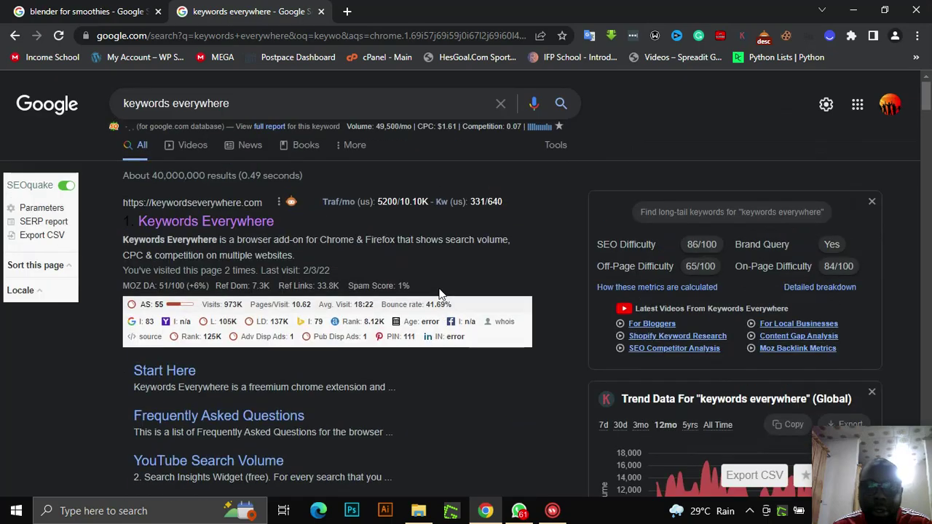
pyautogui.scroll(-3, 439, 290)
pyautogui.scroll(-2, 440, 294)
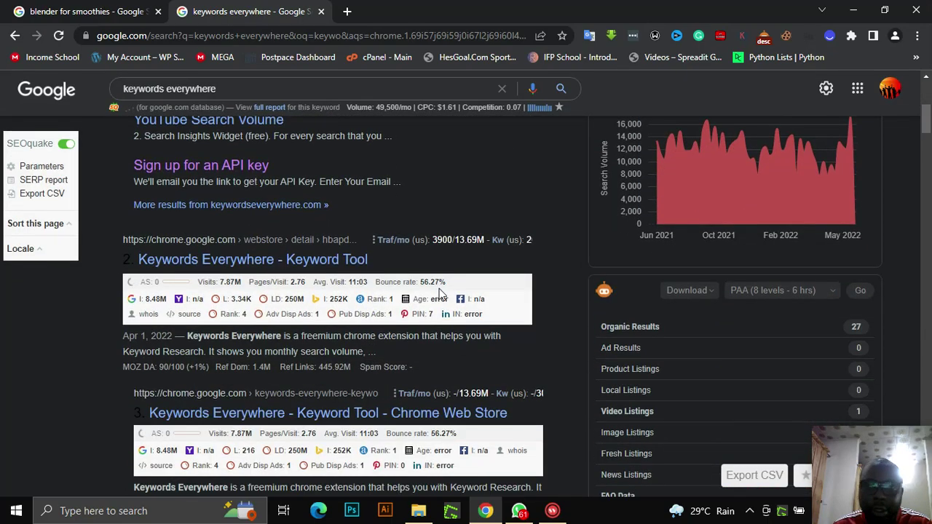
pyautogui.scroll(-3, 439, 294)
pyautogui.scroll(2, 439, 289)
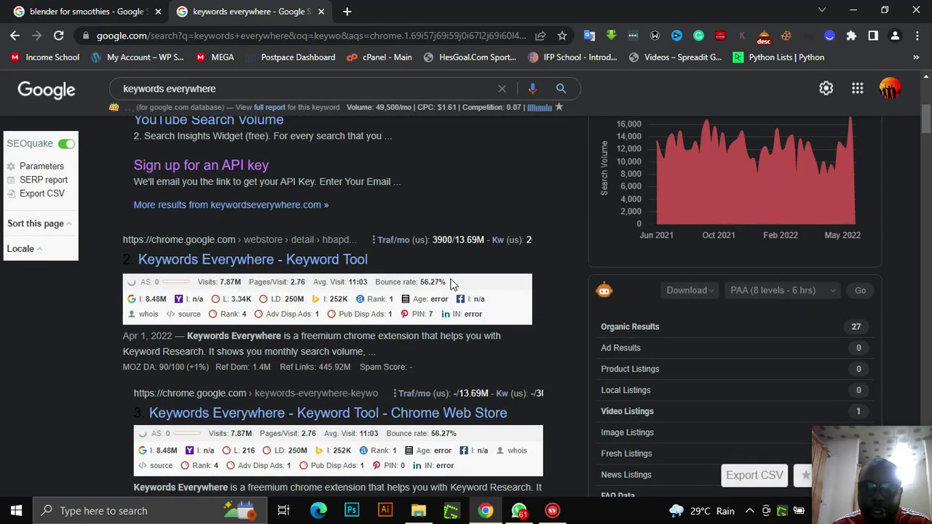
pyautogui.scroll(-2, 439, 290)
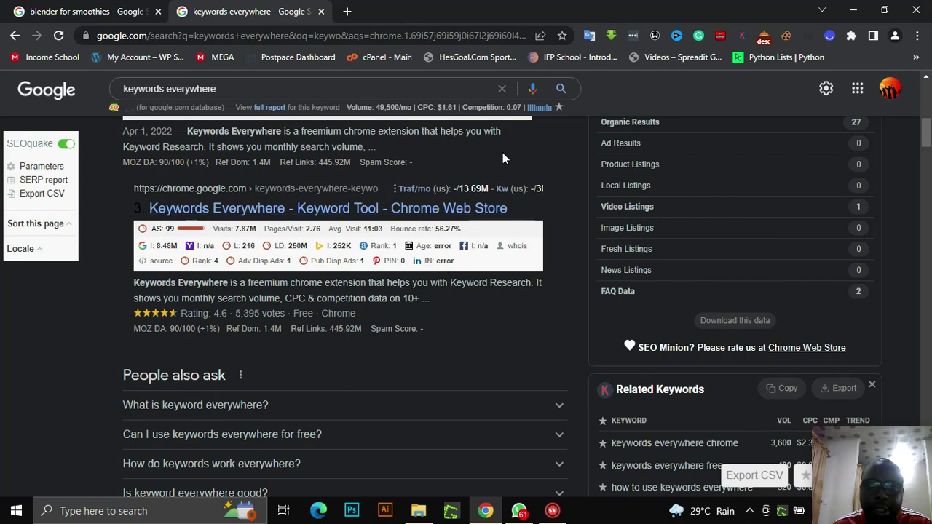
pyautogui.moveTo(482, 158)
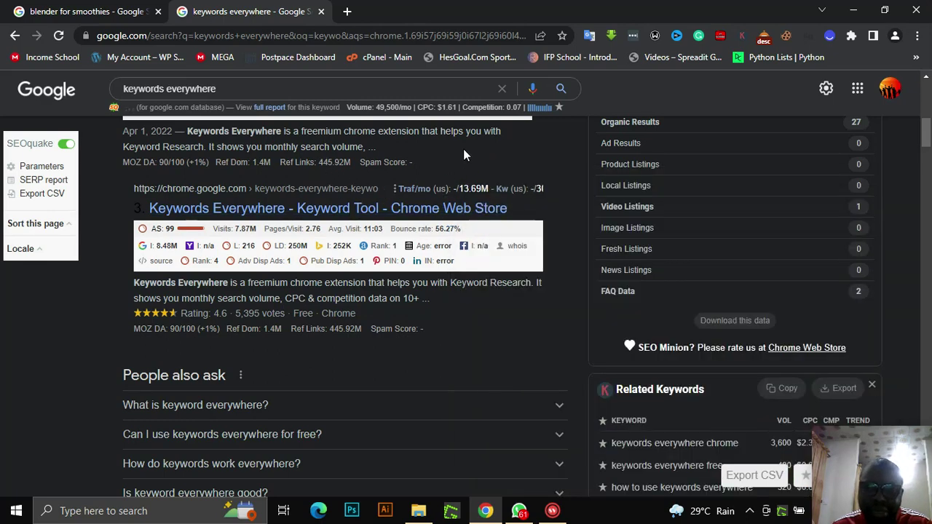
pyautogui.scroll(-3, 462, 155)
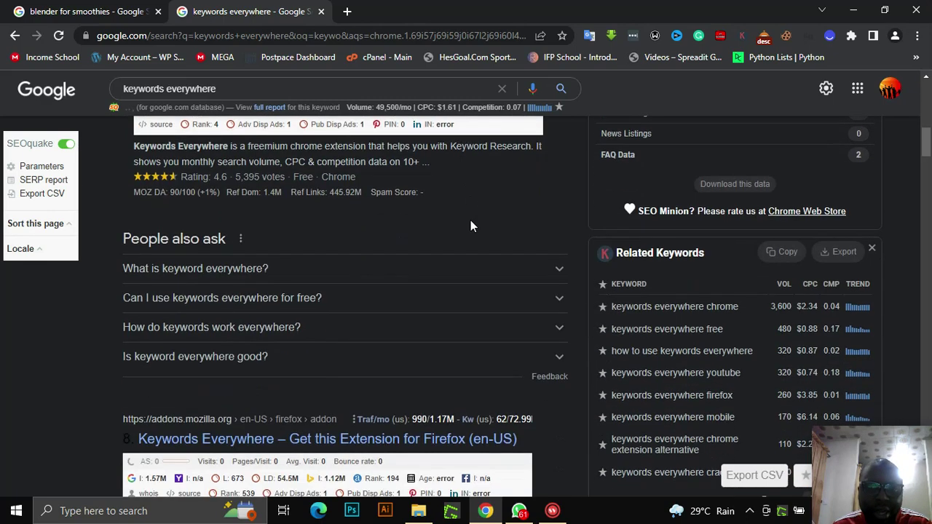
pyautogui.scroll(4, 471, 220)
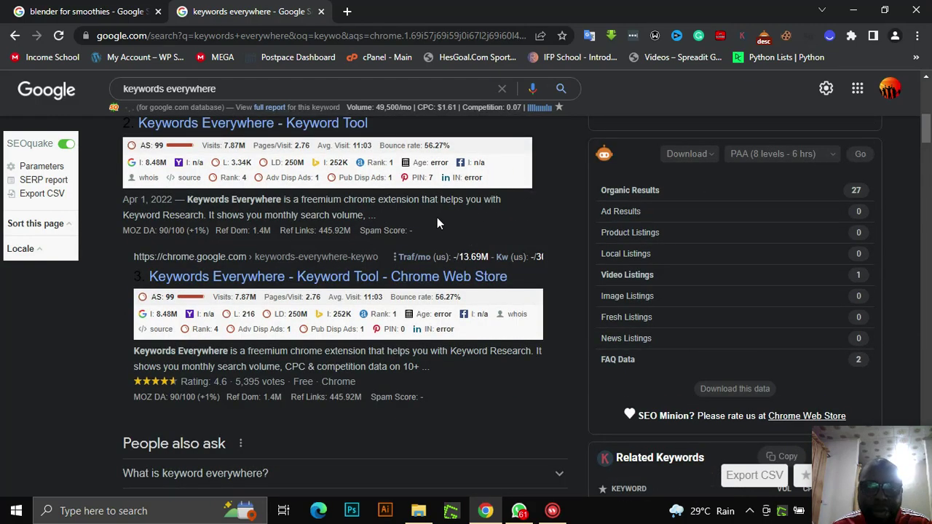
pyautogui.scroll(-2, 437, 217)
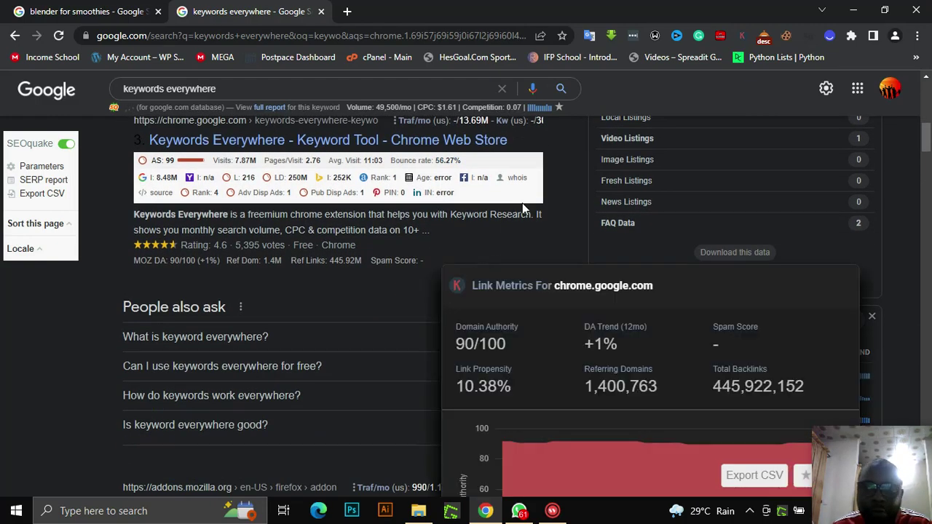
pyautogui.scroll(3, 558, 172)
pyautogui.scroll(-5, 558, 172)
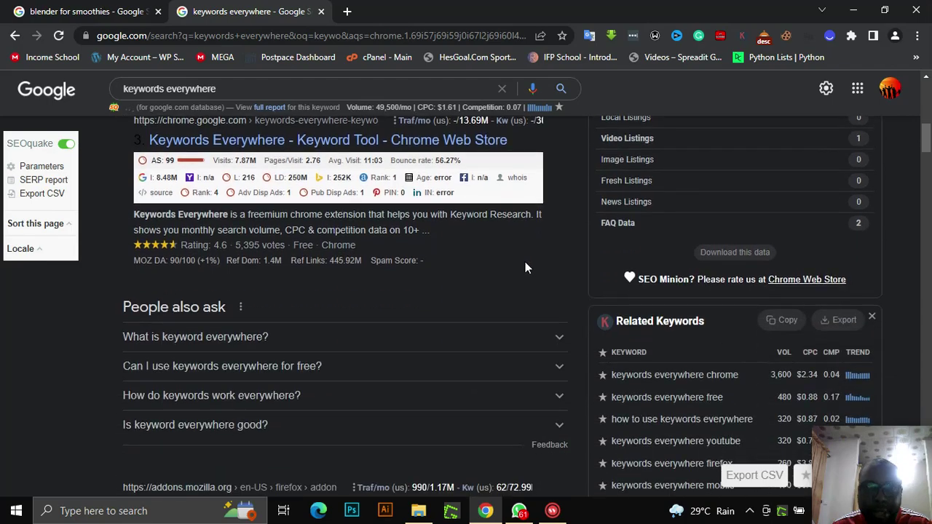
pyautogui.scroll(7, 496, 208)
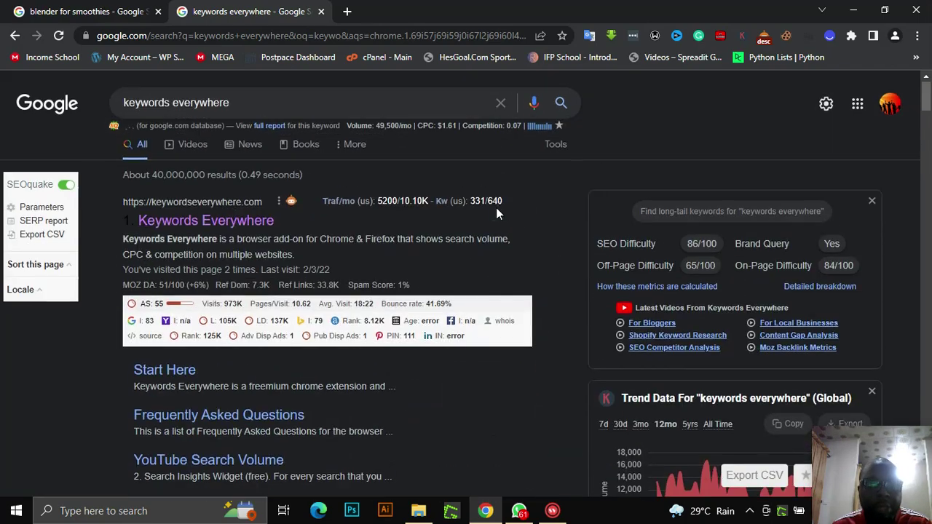
pyautogui.moveTo(485, 205)
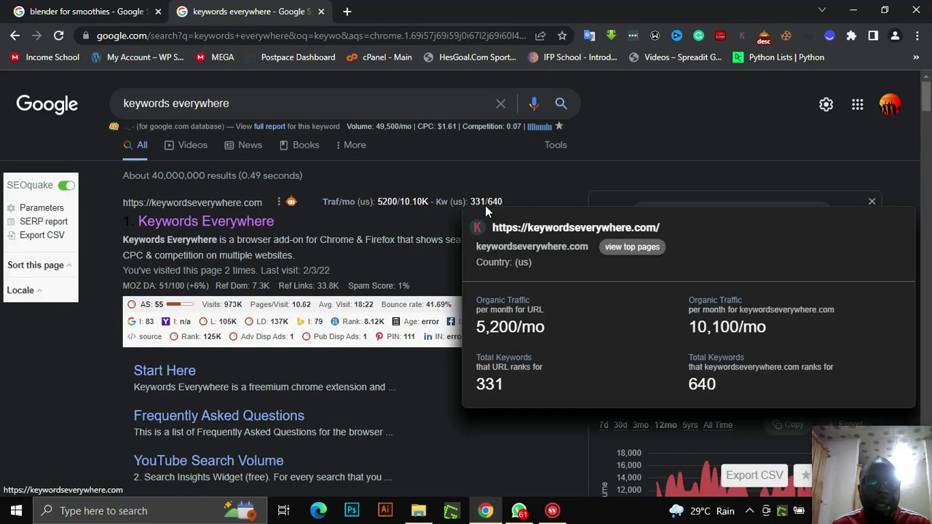
# - Search Google for "seo minion" in a new tab, open its Chrome Web Store listing and look over the page
pyautogui.click(346, 11)
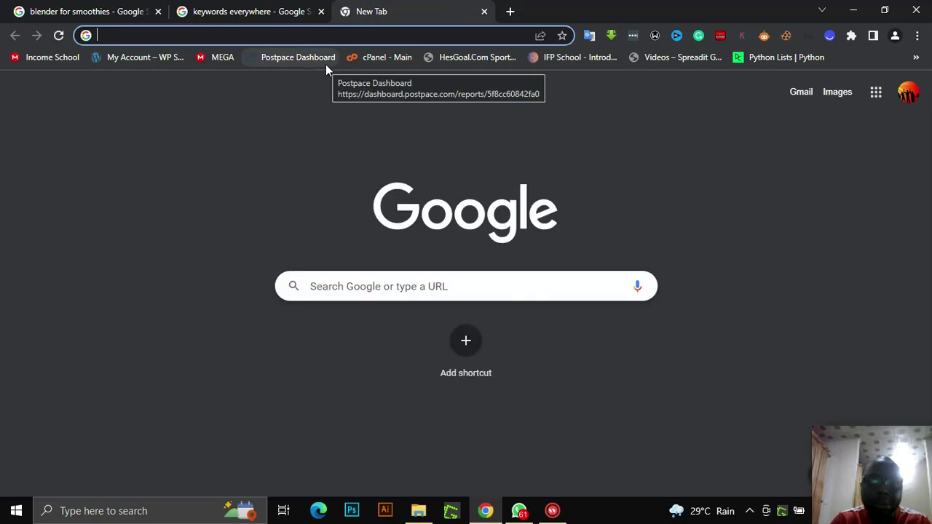
pyautogui.write('seo')
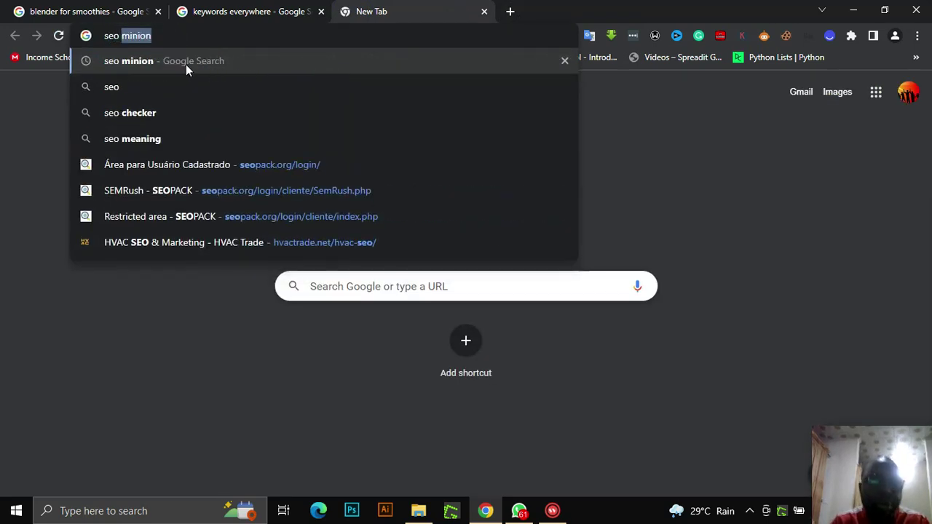
pyautogui.click(185, 63)
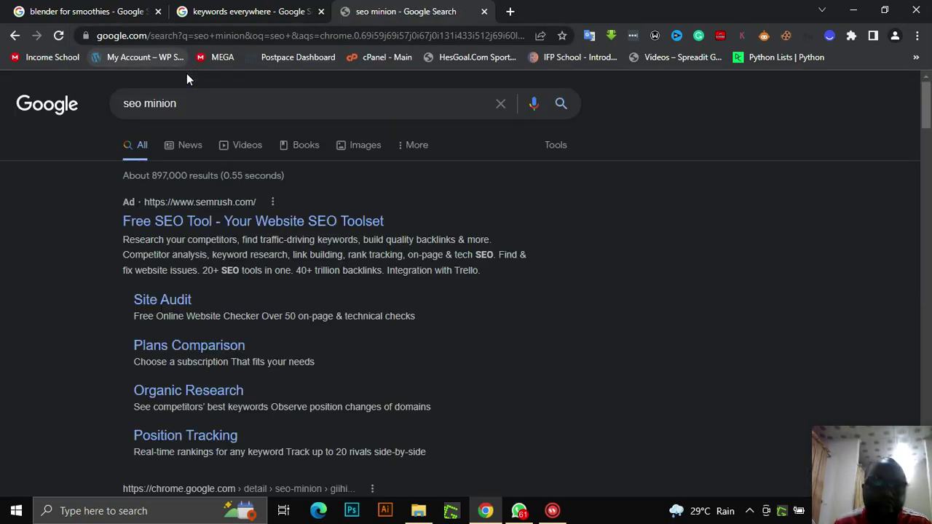
pyautogui.scroll(-4, 183, 291)
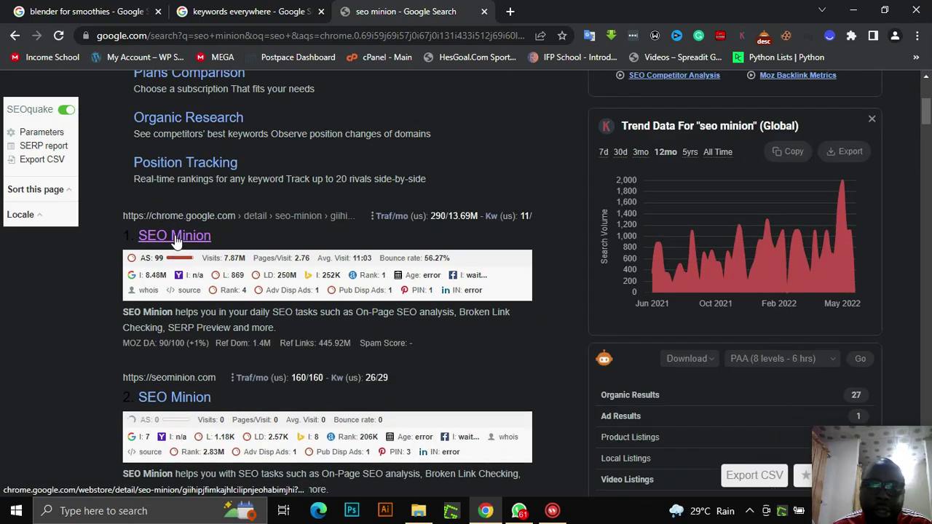
pyautogui.click(176, 238)
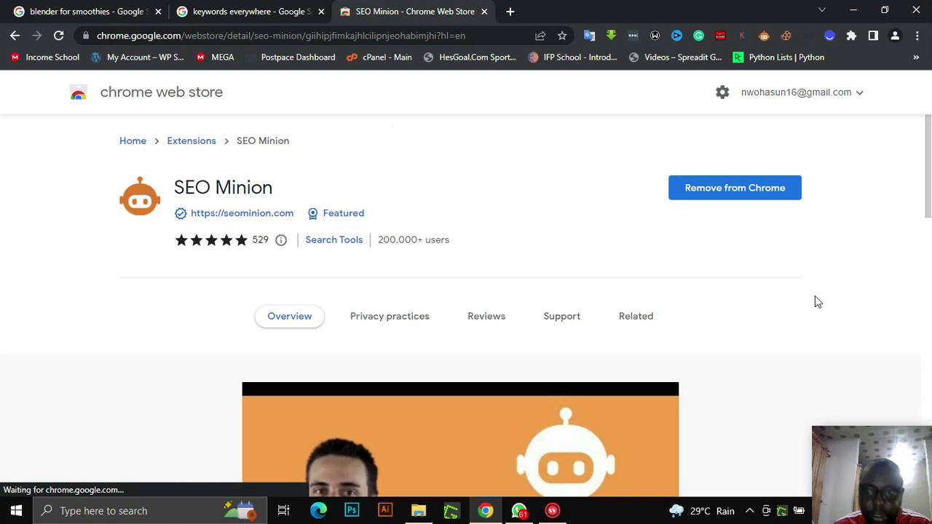
pyautogui.scroll(-2, 735, 292)
pyautogui.scroll(2, 662, 287)
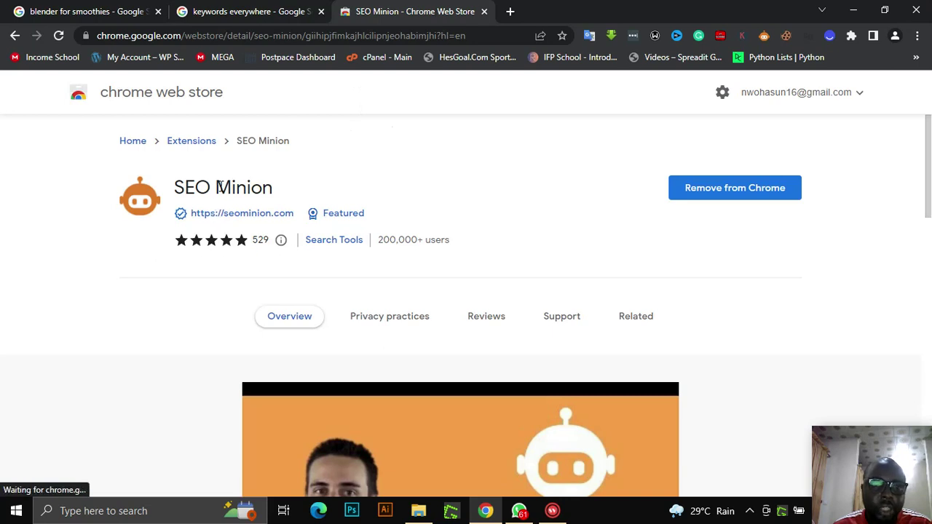
pyautogui.scroll(-1, 390, 258)
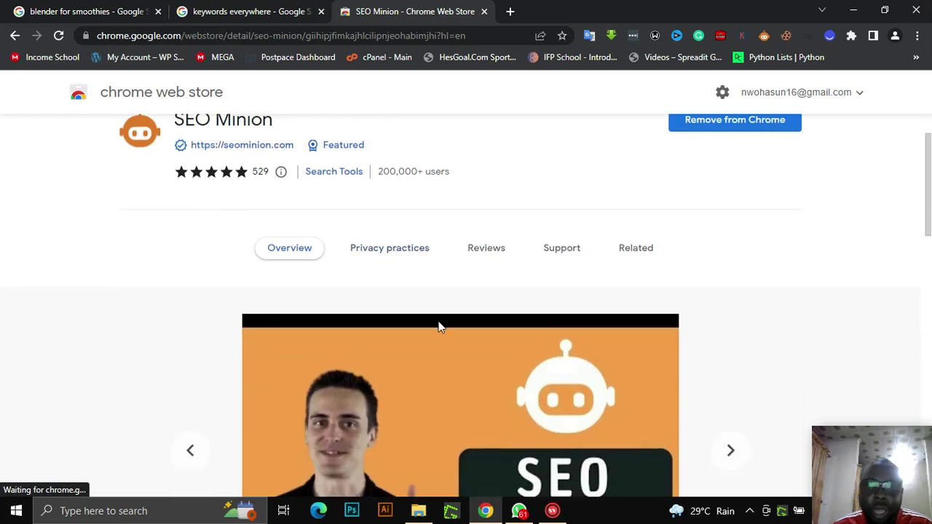
pyautogui.scroll(-4, 439, 325)
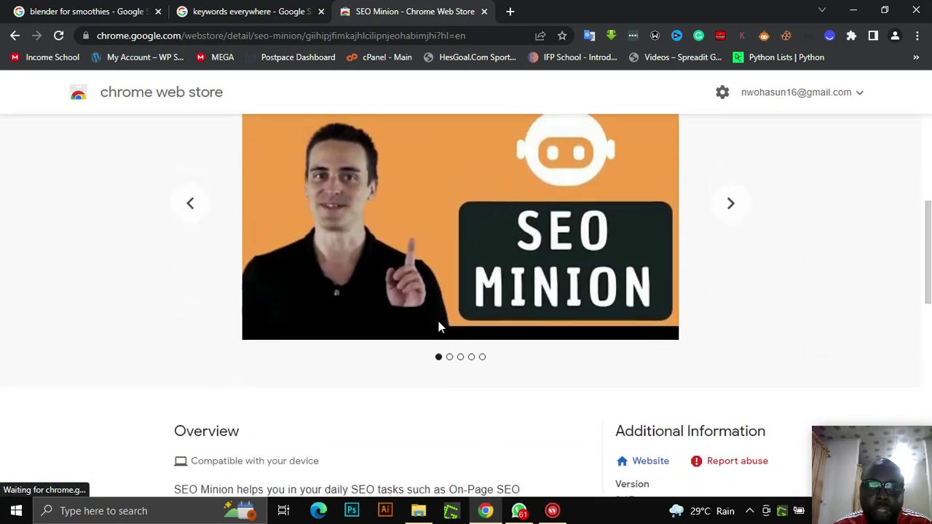
pyautogui.scroll(4, 438, 327)
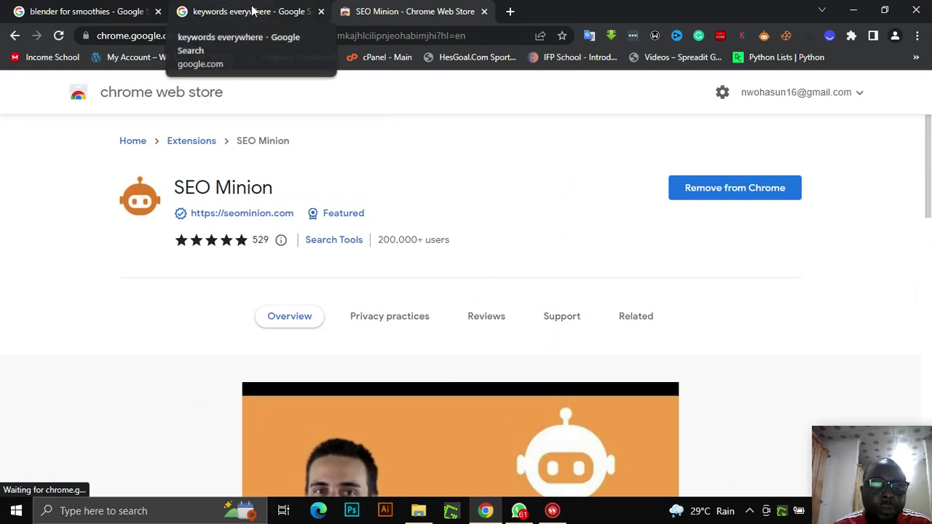
# - Return to the "keywords everywhere" results and highlight the "People also ask" heading
pyautogui.click(215, 11)
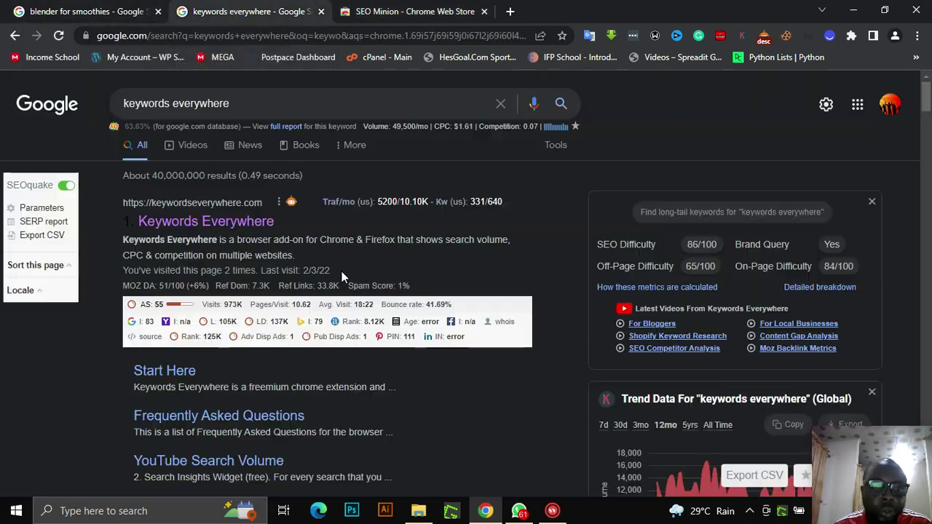
pyautogui.scroll(-6, 250, 354)
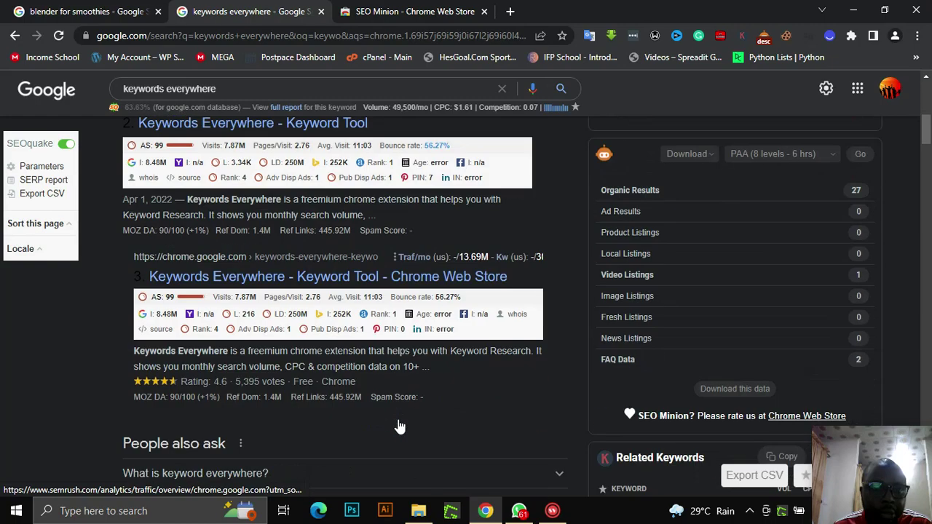
pyautogui.scroll(-3, 399, 426)
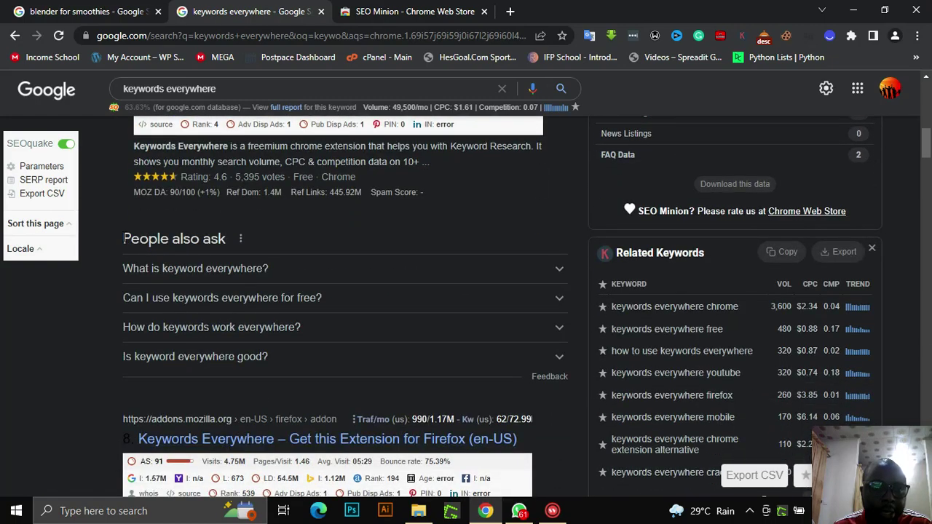
pyautogui.moveTo(124, 239); pyautogui.dragTo(225, 239)
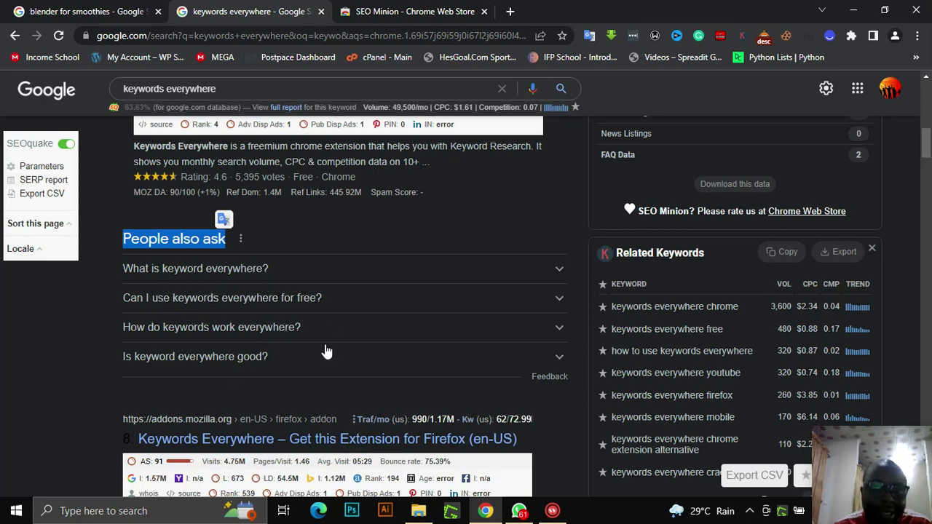
# - Check the SEO Minion listing briefly, return to the "keywords everywhere" results, highlight the search query and dismiss its suggestions
pyautogui.click(383, 12)
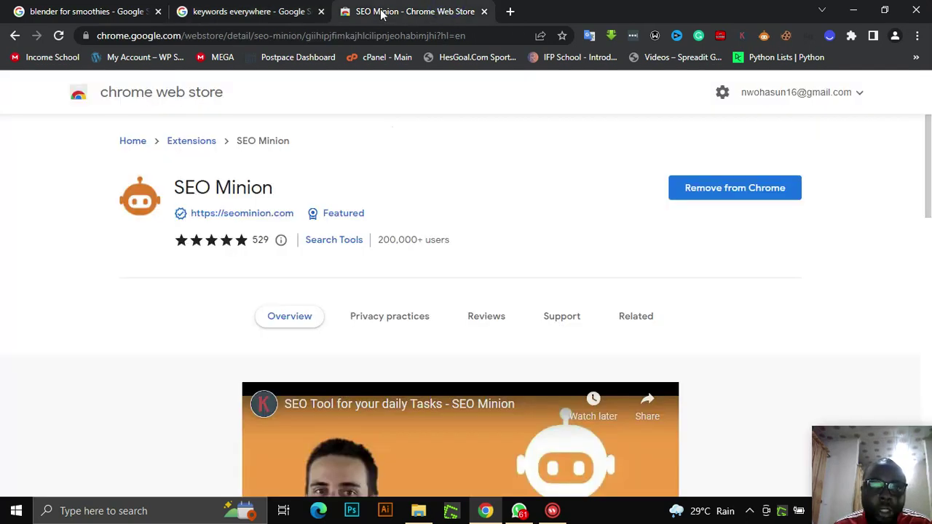
pyautogui.click(249, 10)
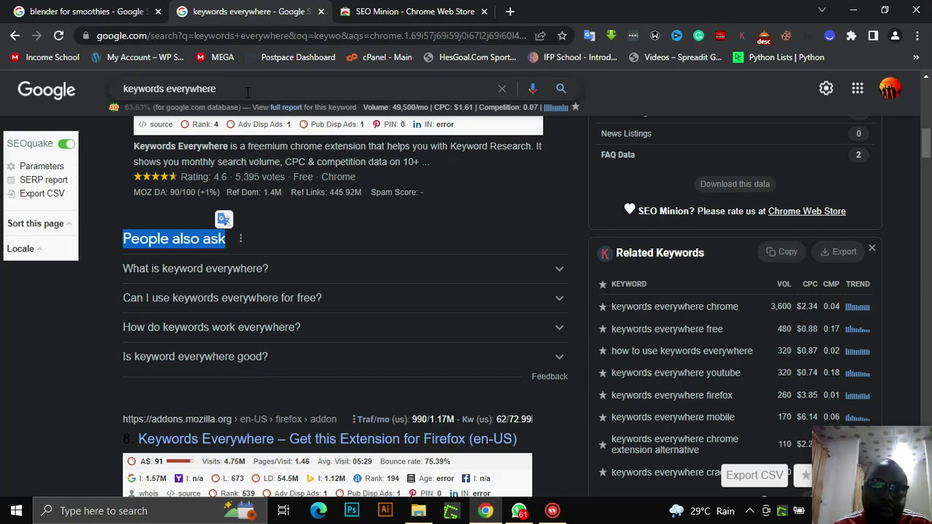
pyautogui.moveTo(232, 86); pyautogui.dragTo(58, 310)
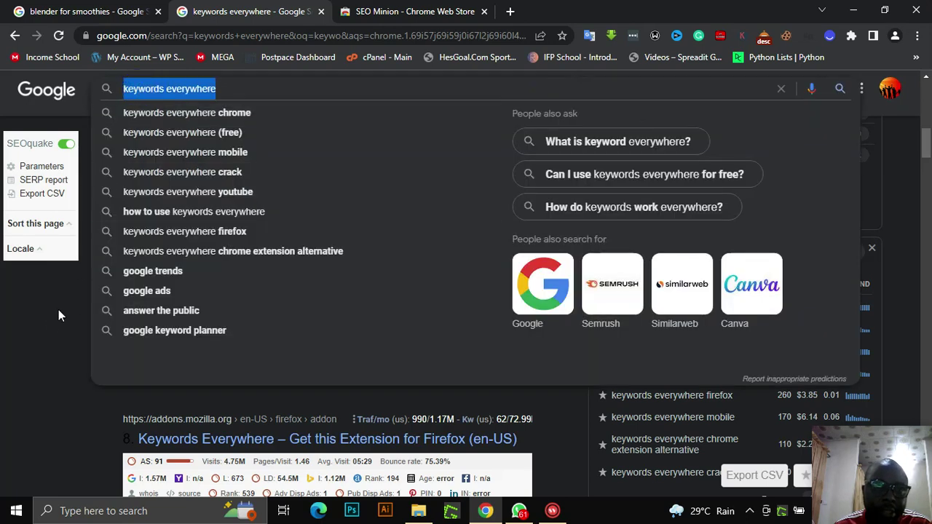
pyautogui.click(54, 311)
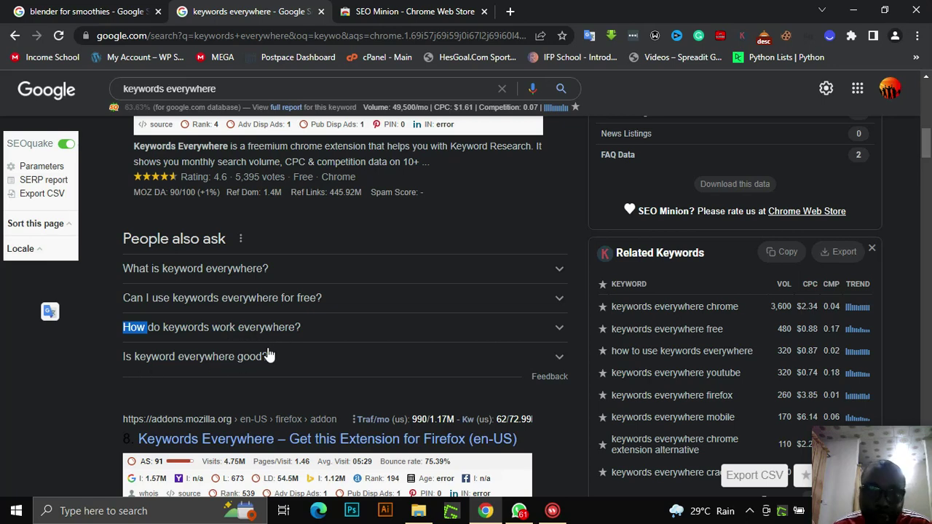
pyautogui.click(346, 187)
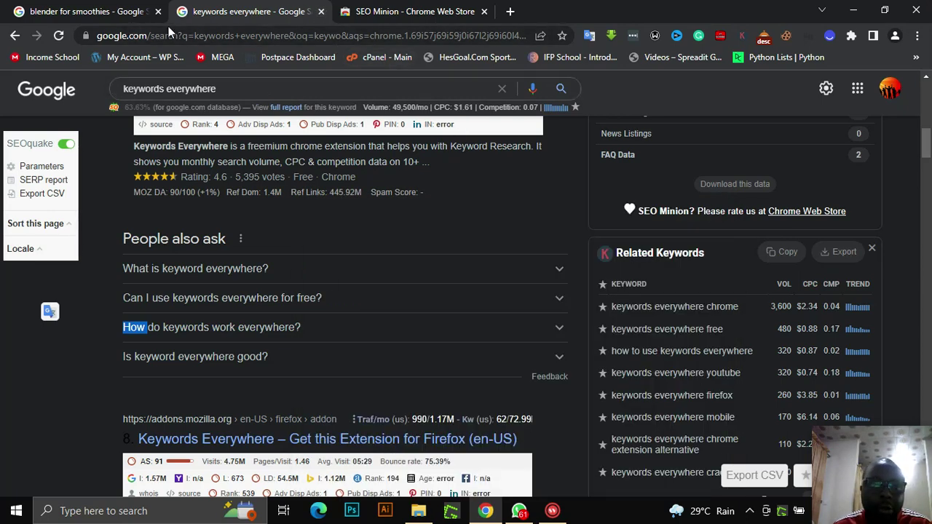
# - Look over the SEO Minion Chrome Web Store listing and return to the "keywords everywhere" results
pyautogui.click(411, 19)
pyautogui.scroll(-4, 510, 248)
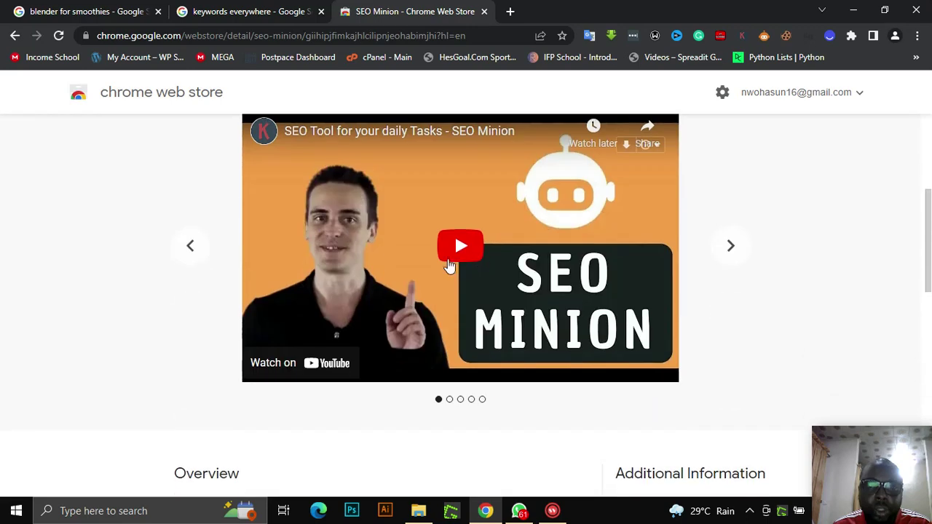
pyautogui.scroll(4, 449, 266)
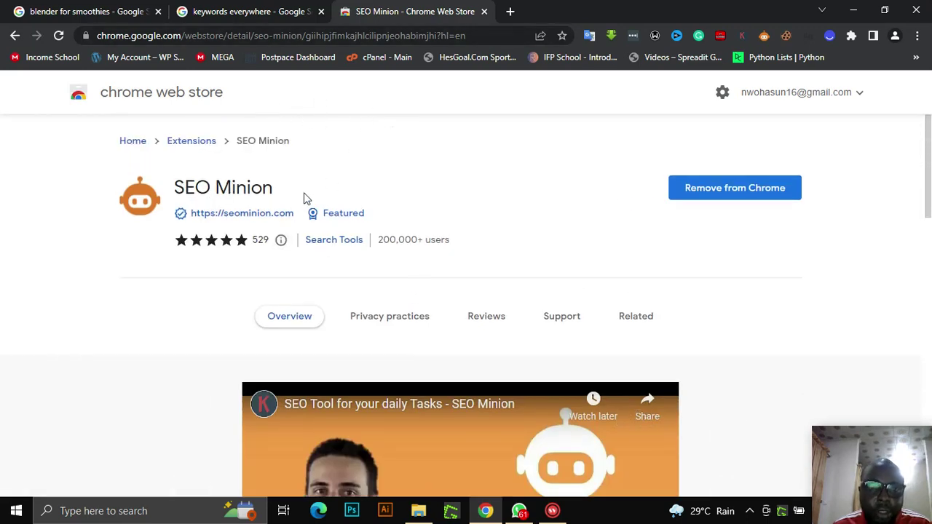
pyautogui.click(246, 11)
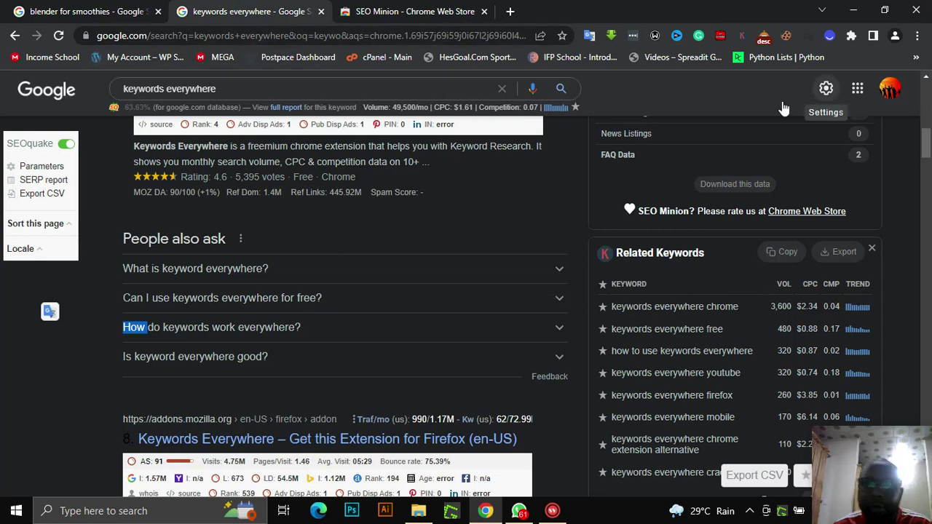
# - Check the Keywords Everywhere extension's tool overview and look through the Related Keywords list with its volume, CPC and competition columns
pyautogui.click(744, 34)
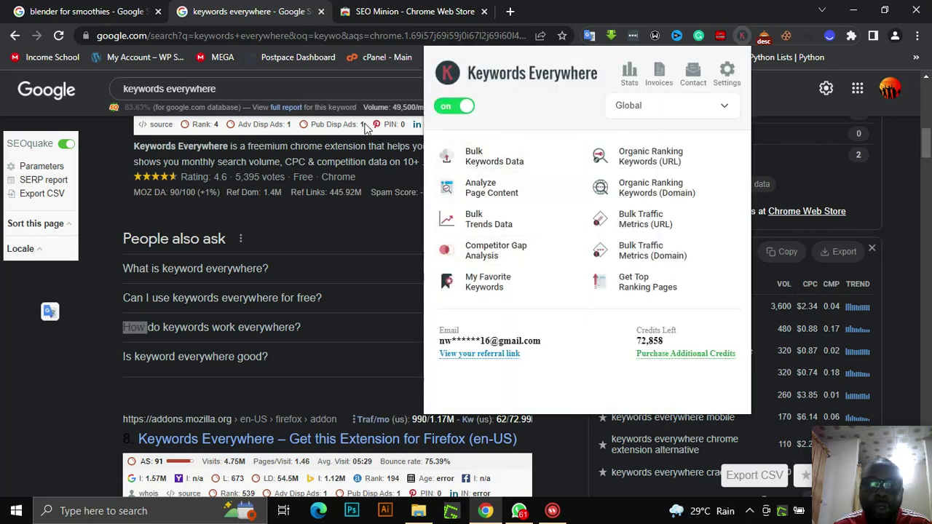
pyautogui.click(608, 2)
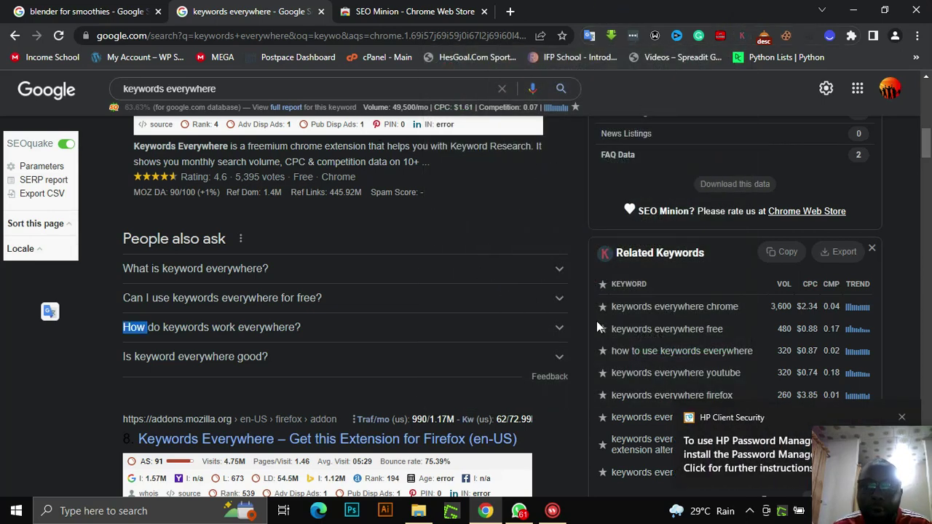
pyautogui.scroll(-1, 804, 319)
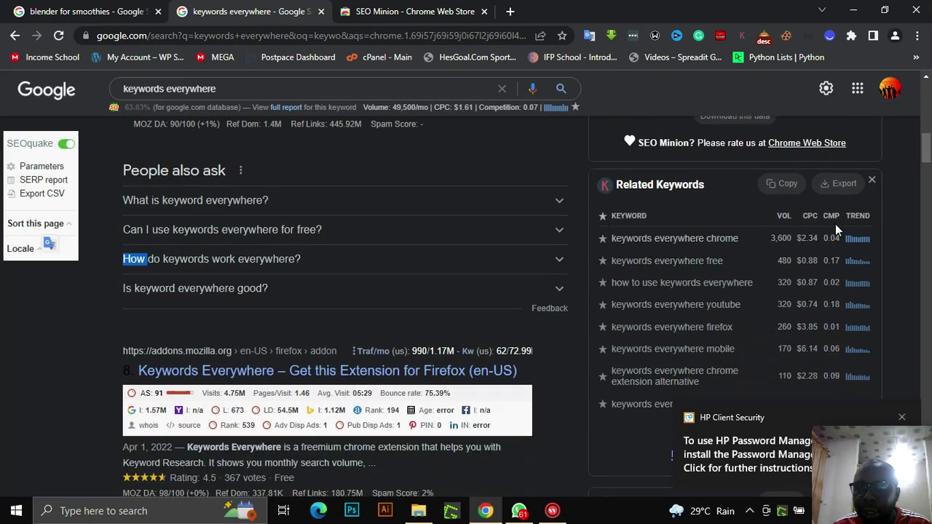
pyautogui.scroll(-1, 805, 249)
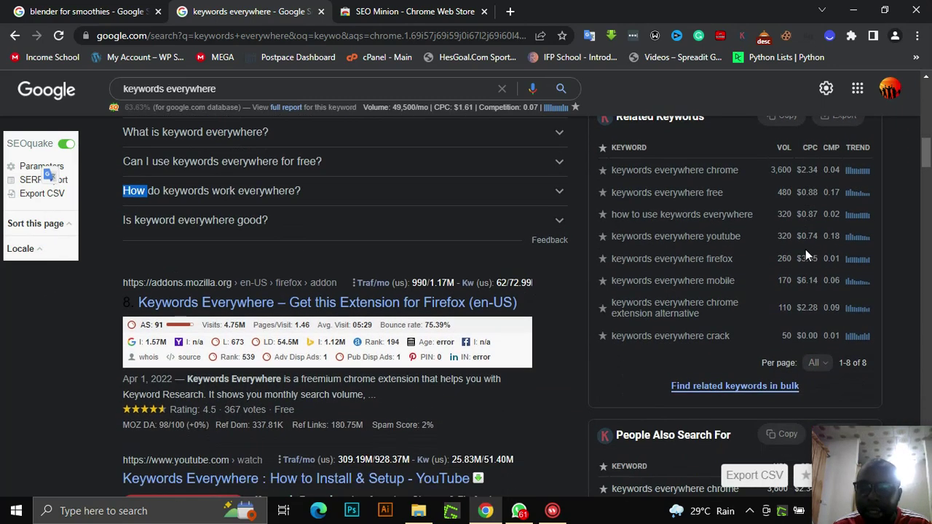
pyautogui.scroll(1, 806, 249)
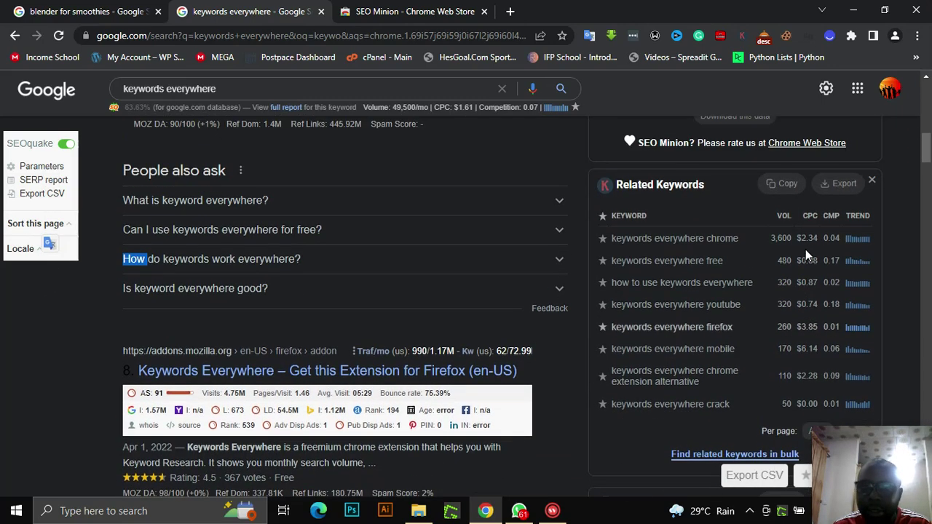
# - Close the "keywords everywhere" results and the SEO Minion listing, keeping only the "blender for smoothies" results open
pyautogui.click(382, 11)
pyautogui.click(262, 11)
pyautogui.click(426, 12)
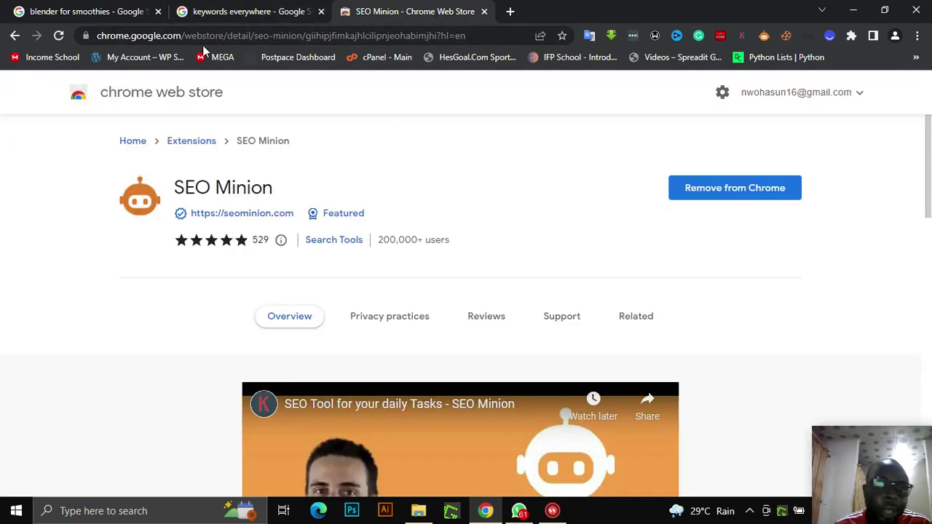
pyautogui.click(321, 11)
pyautogui.click(321, 12)
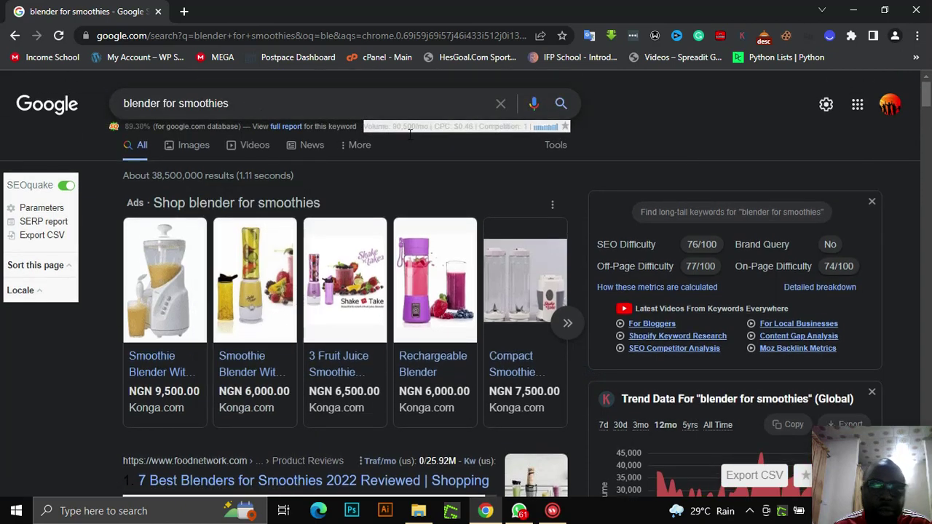
# - Skim the "blender for smoothies" results and highlight the search query and its monthly search volume
pyautogui.scroll(-3, 593, 246)
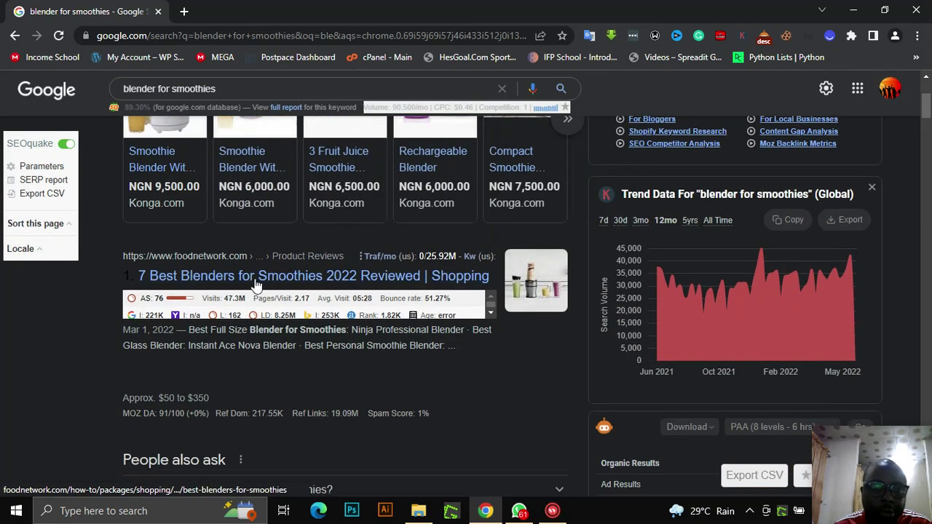
pyautogui.scroll(2, 248, 218)
pyautogui.scroll(-1, 364, 328)
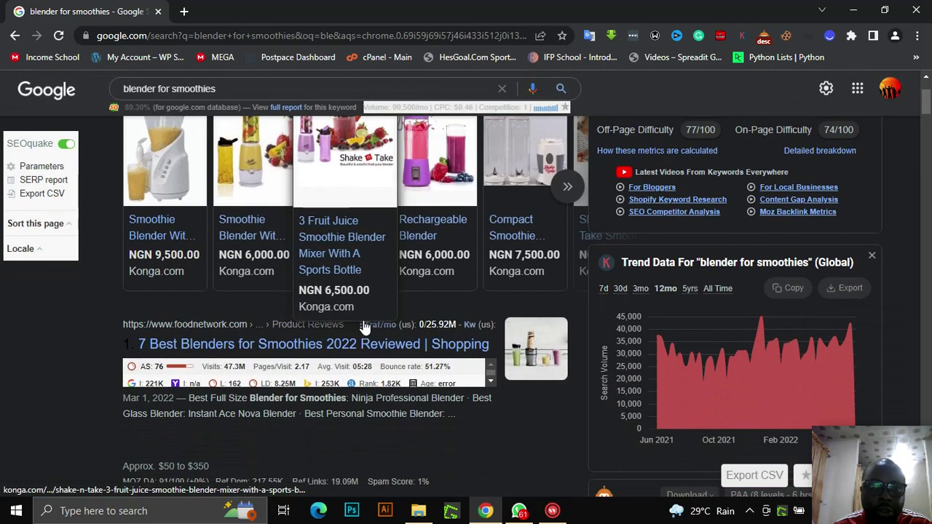
pyautogui.scroll(2, 364, 328)
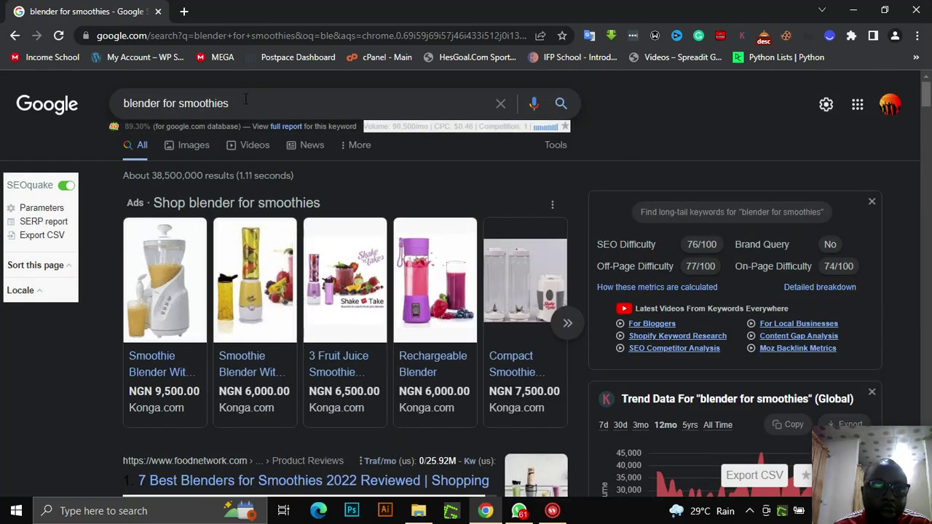
pyautogui.moveTo(230, 102); pyautogui.dragTo(121, 103)
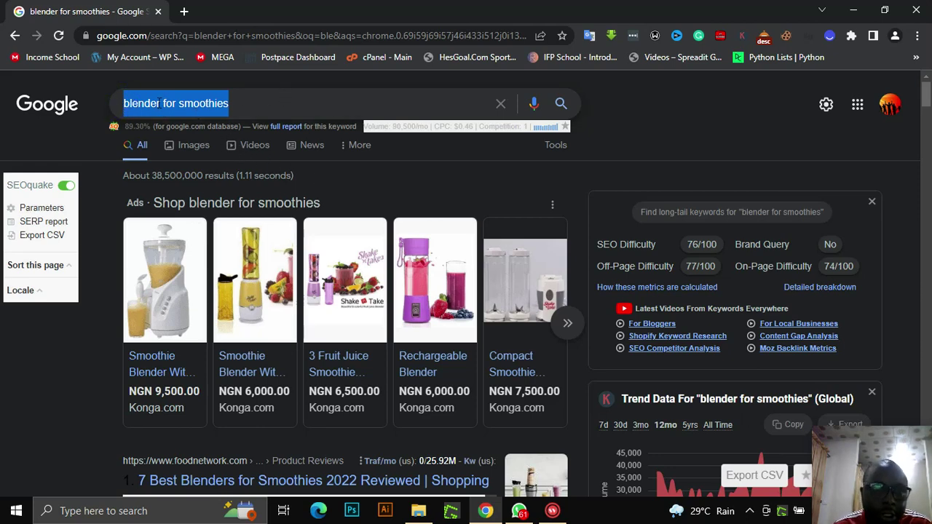
pyautogui.click(235, 102)
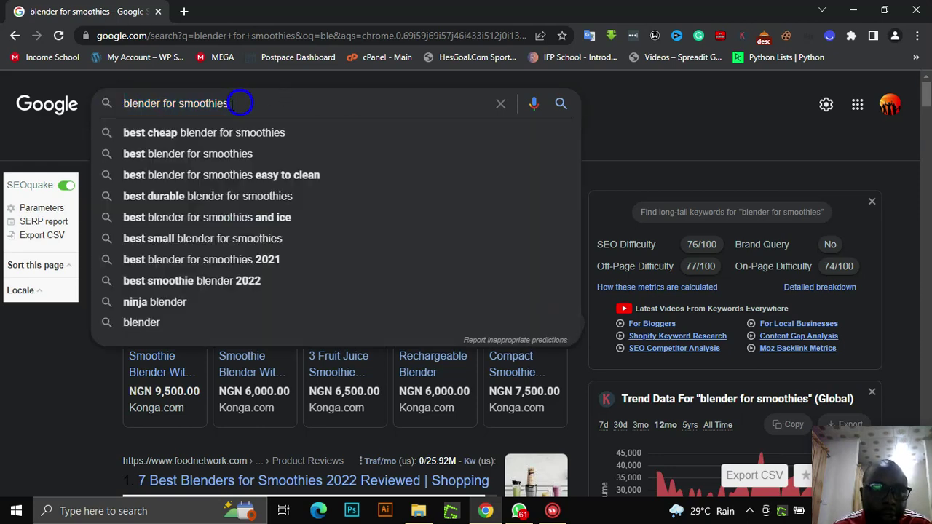
pyautogui.click(756, 126)
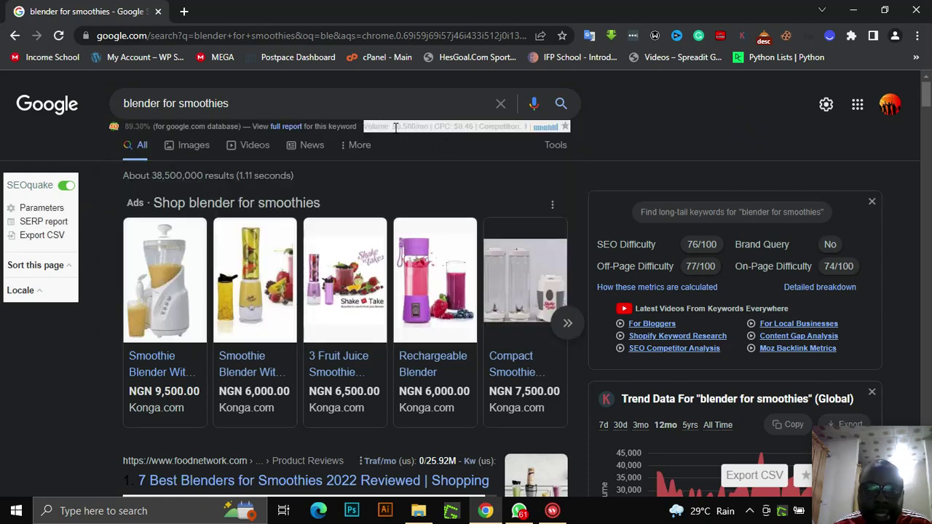
pyautogui.moveTo(393, 127); pyautogui.dragTo(428, 127)
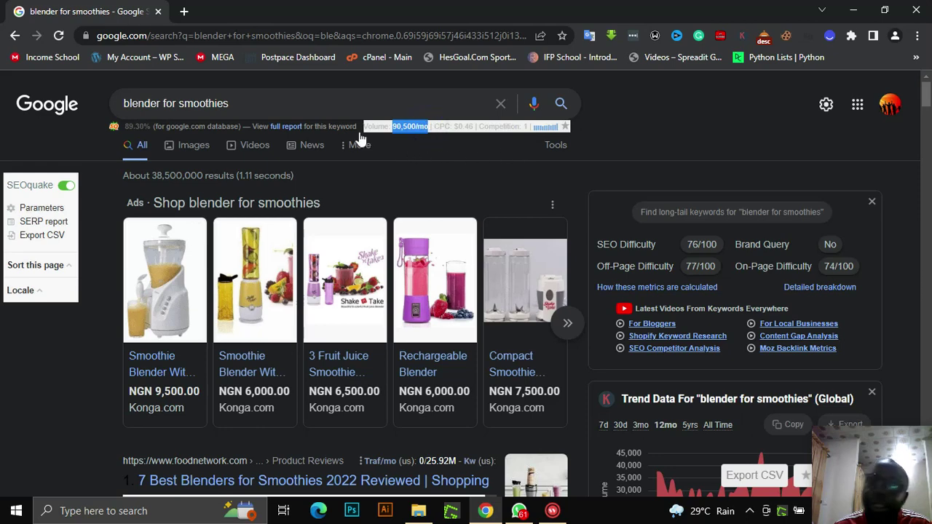
# - Highlight the "blender for smoothies" query and review the keyword metrics beside its search suggestions
pyautogui.click(240, 103)
pyautogui.moveTo(241, 104); pyautogui.dragTo(115, 100)
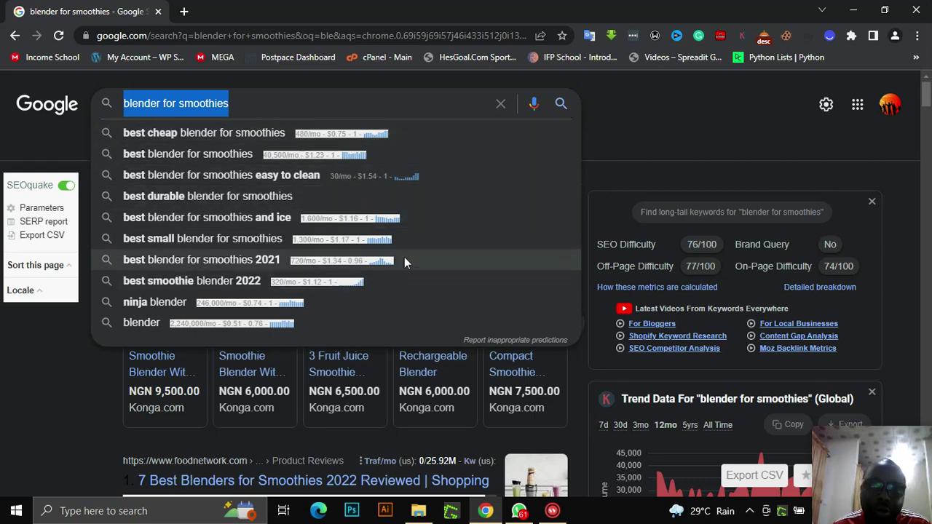
pyautogui.click(640, 118)
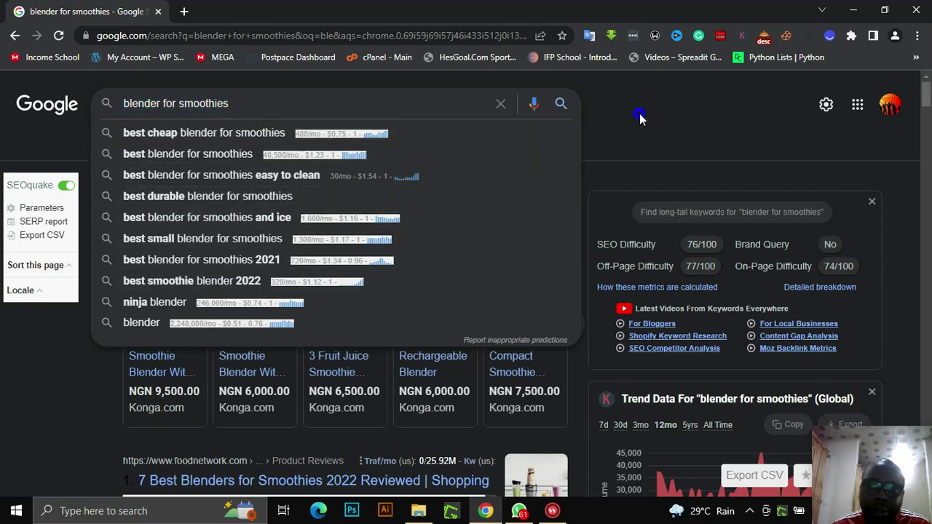
# - Examine the related questions, the SEO Minion summary and the trend data, and check the browser's list of installed extensions
pyautogui.scroll(-1, 318, 331)
pyautogui.scroll(-6, 318, 332)
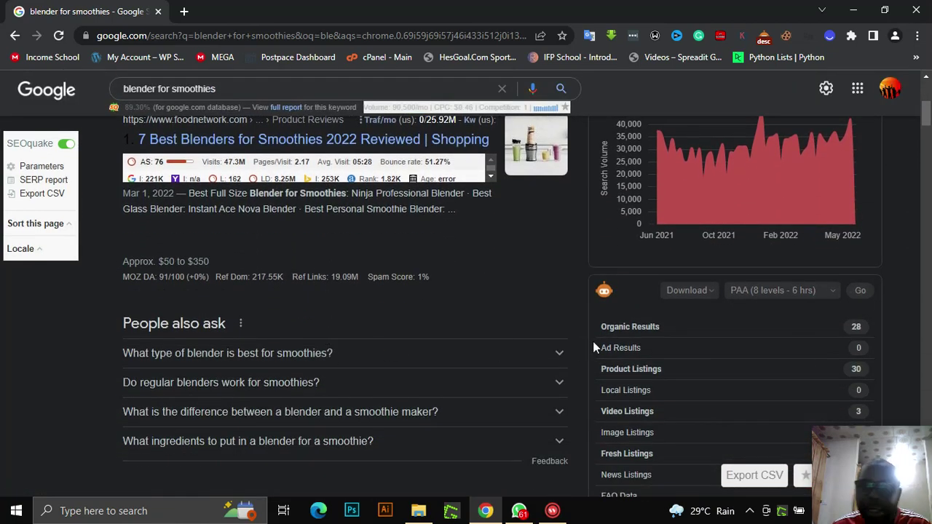
pyautogui.scroll(-1, 687, 309)
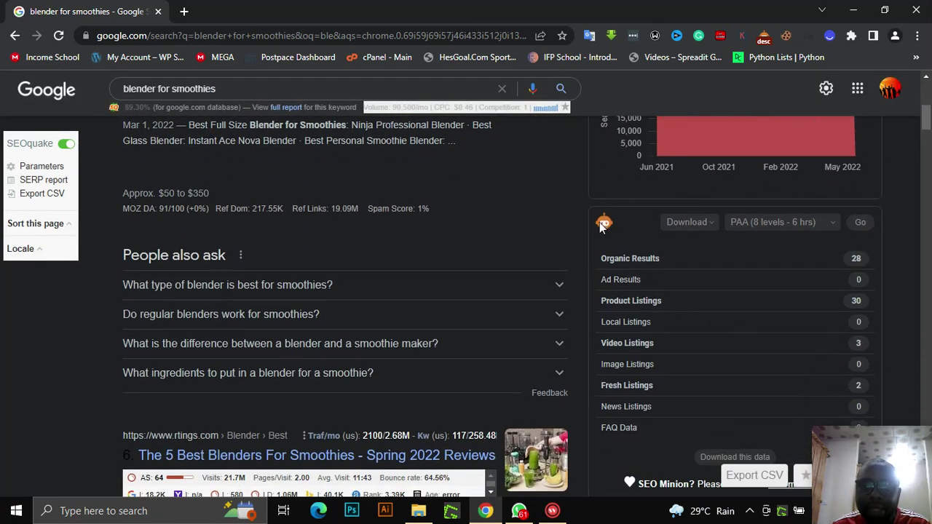
pyautogui.scroll(3, 605, 222)
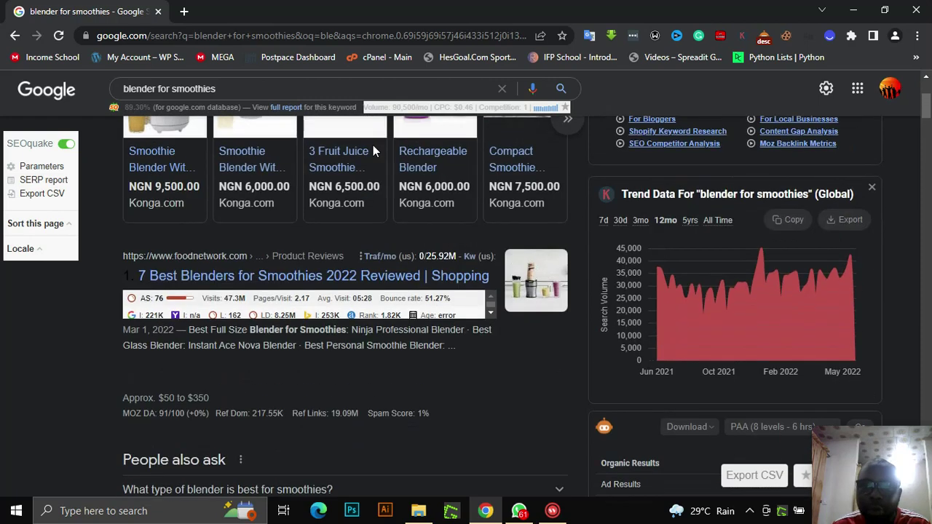
pyautogui.click(852, 35)
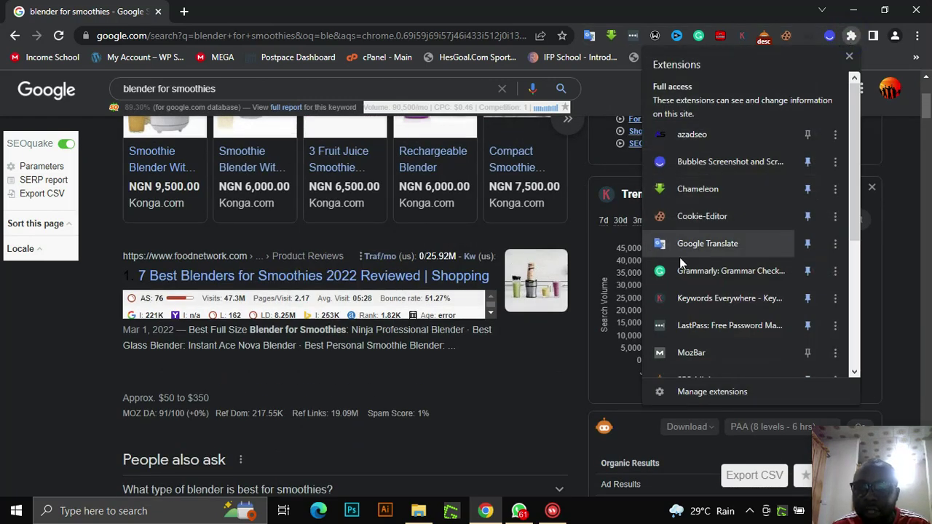
pyautogui.click(644, 248)
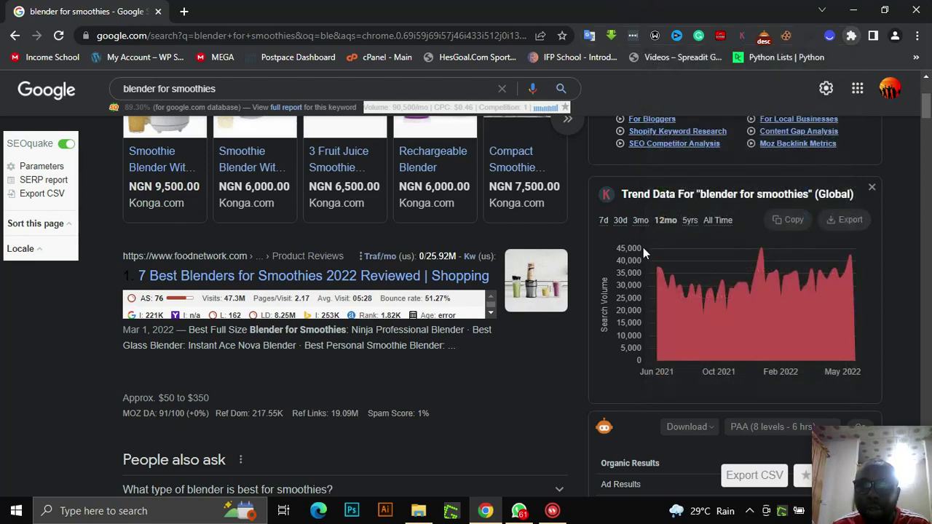
# - Return to the SEO Minion summary beside the related questions and highlight its "Organic Results" label
pyautogui.scroll(-2, 638, 331)
pyautogui.scroll(-1, 653, 382)
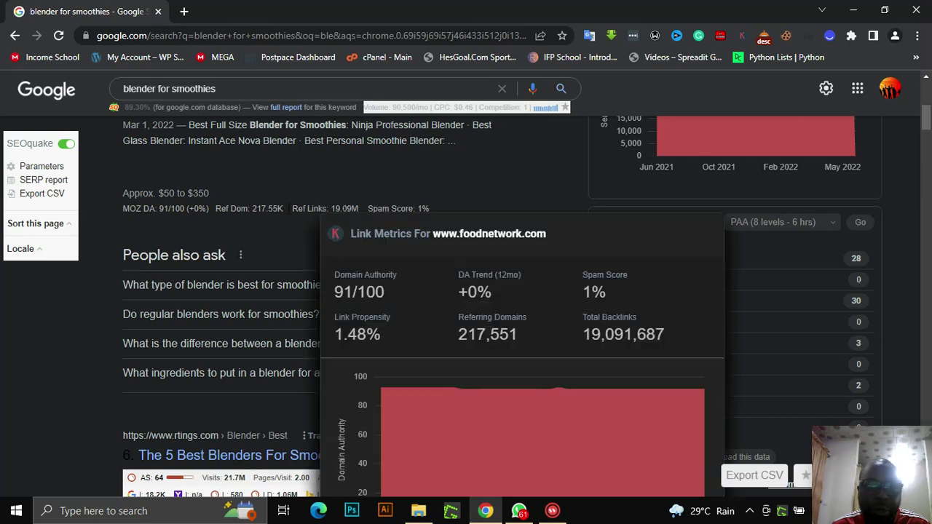
pyautogui.scroll(2, 698, 358)
pyautogui.scroll(-2, 698, 358)
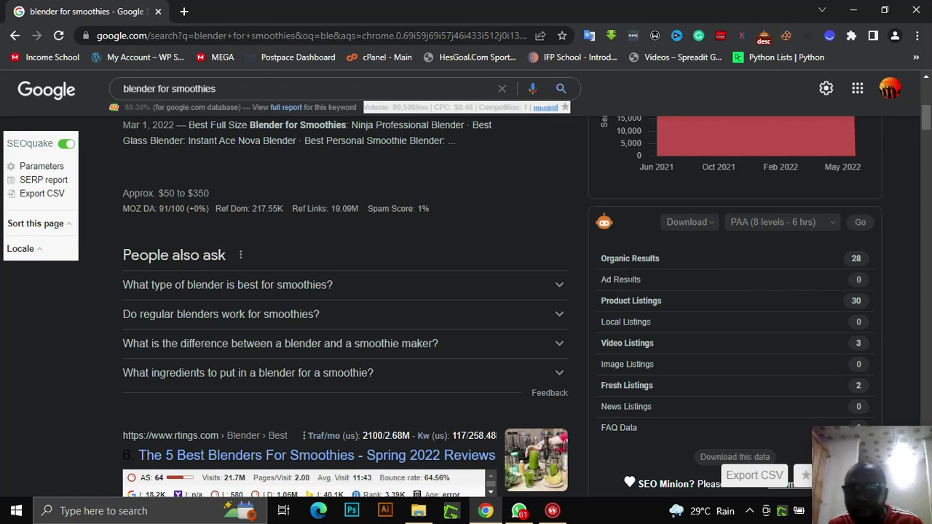
pyautogui.moveTo(614, 255); pyautogui.dragTo(660, 259)
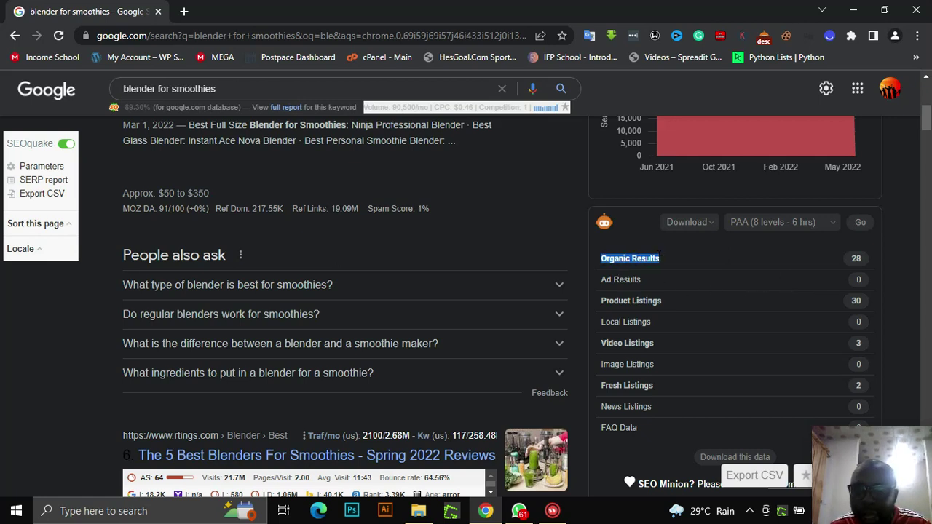
# - Set the SEO Minion download to PAA (2 levels - 5 sec) and dismiss the WhatsApp notification
pyautogui.click(783, 226)
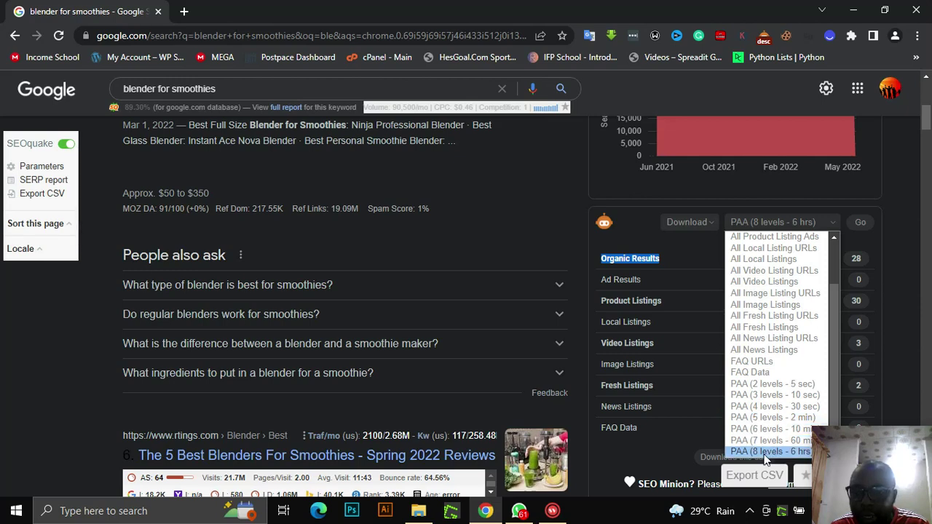
pyautogui.click(794, 385)
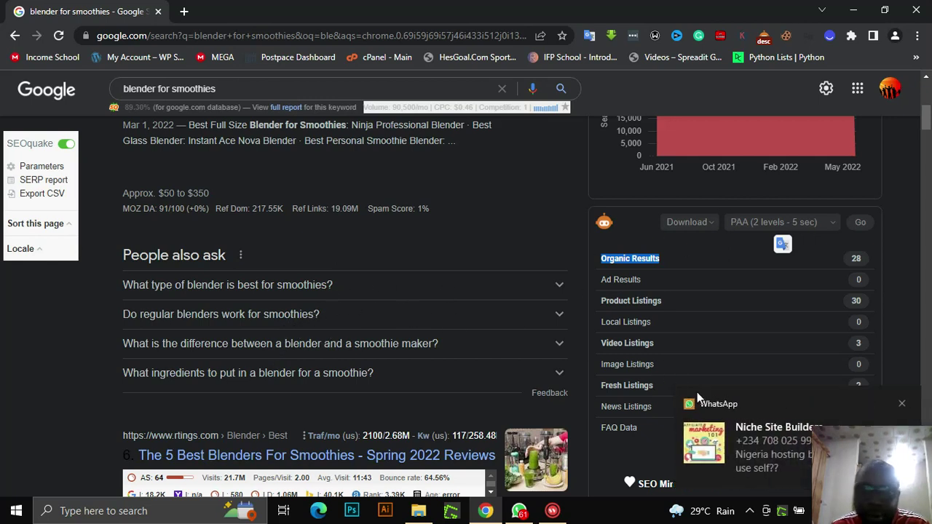
pyautogui.click(902, 404)
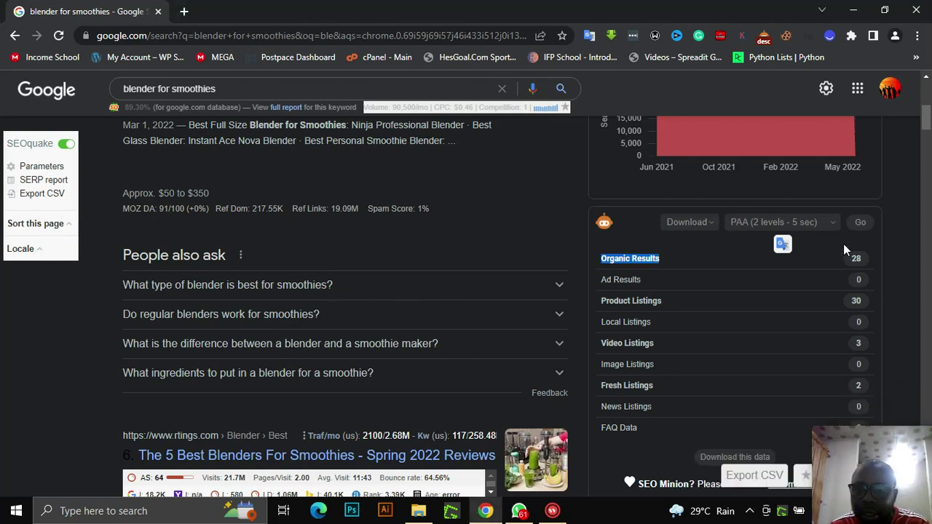
# - Set the SEO Minion download to PAA (3 levels - 10 sec) and start it for "blender for smoothies"
pyautogui.click(832, 223)
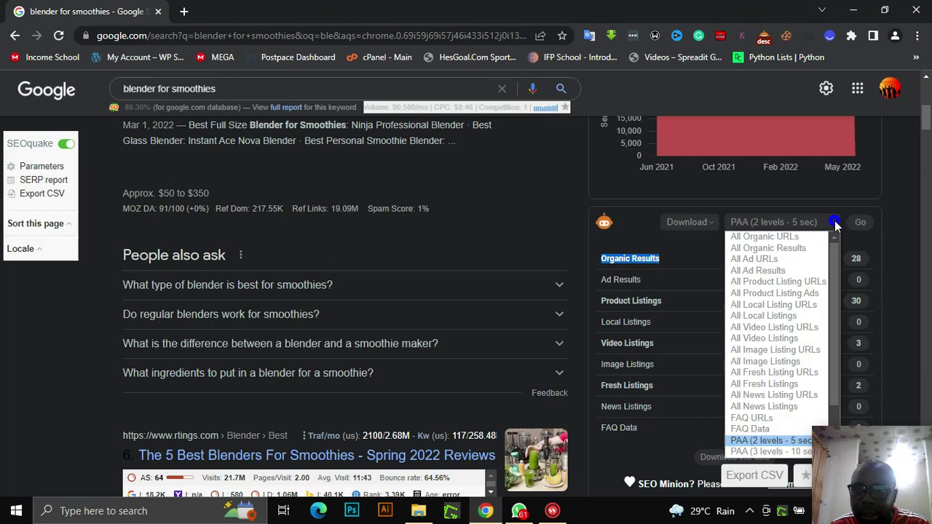
pyautogui.click(774, 452)
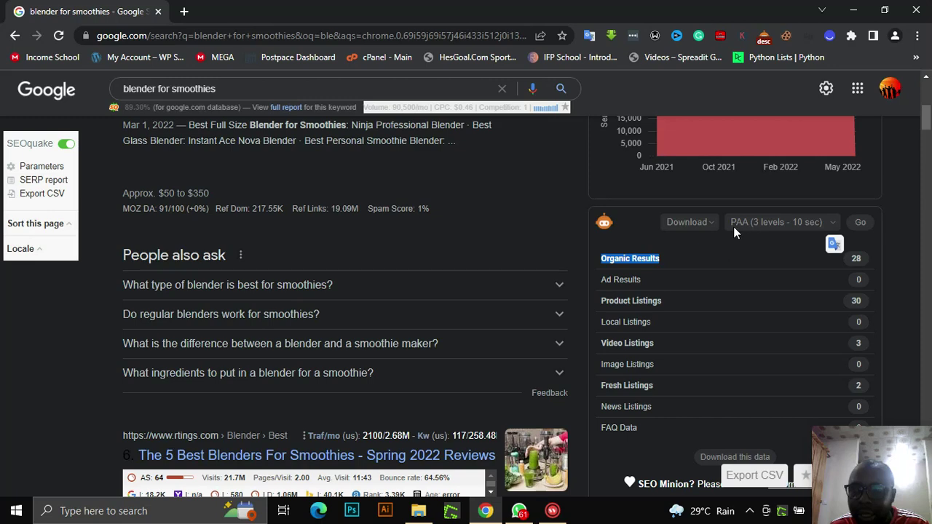
pyautogui.click(862, 226)
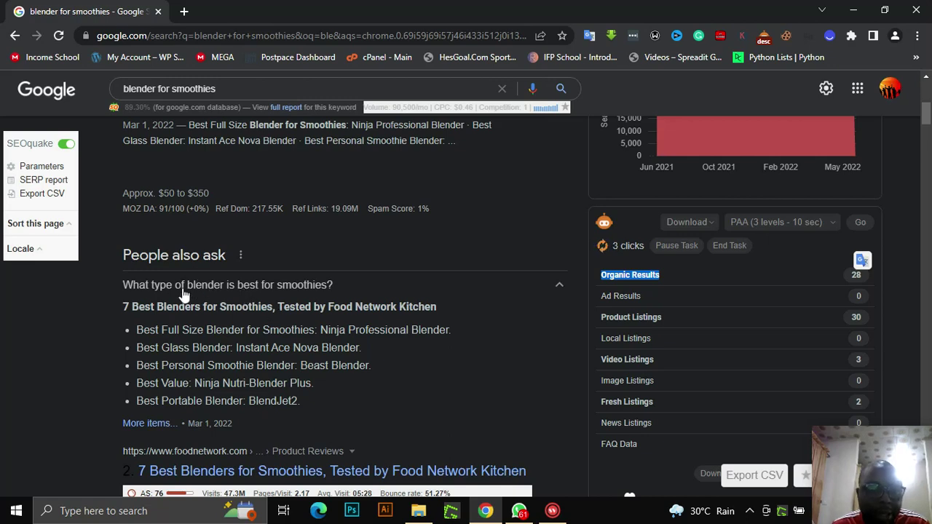
# - Look over the expanded related question and highlight the whole "blender for smoothies" query while the questions download
pyautogui.scroll(-1, 182, 295)
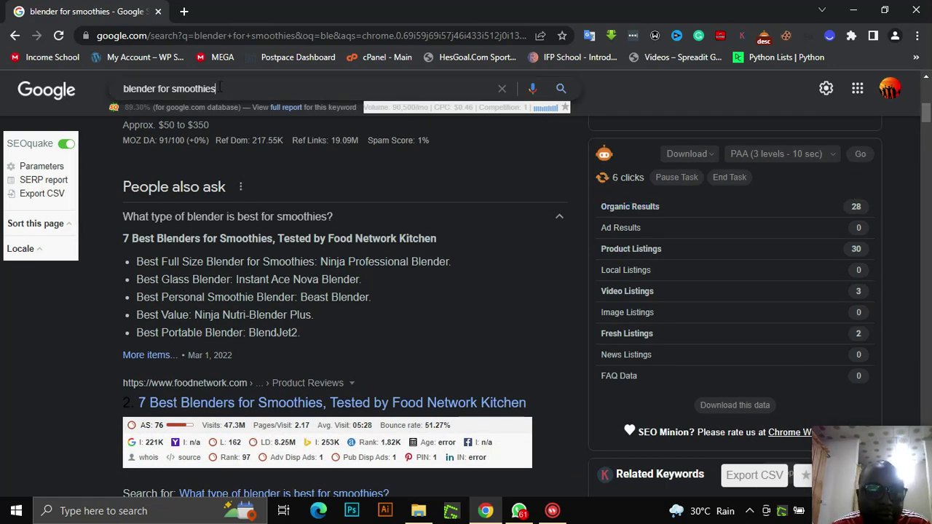
pyautogui.doubleClick(191, 88)
pyautogui.tripleClick(139, 88)
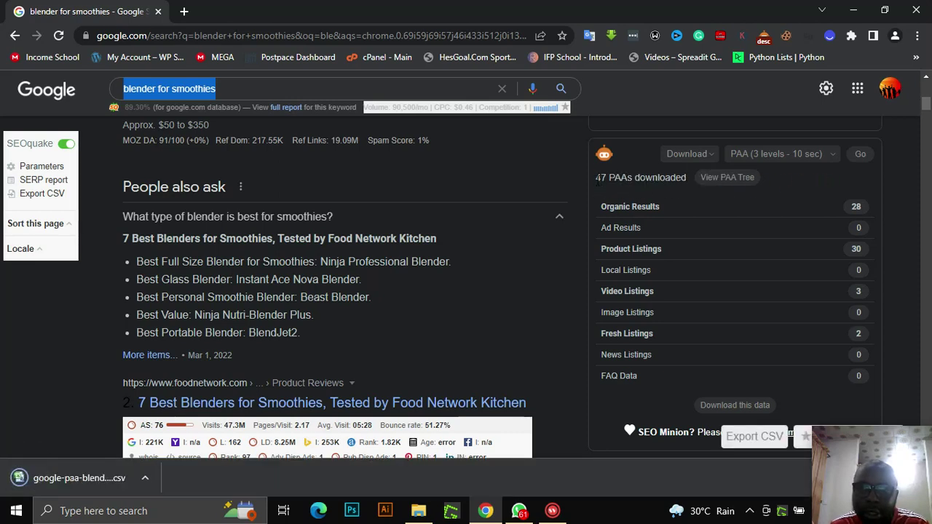
# - Highlight the downloaded PAA count, open the downloaded CSV in Excel, and auto-fit the Parent and PAA Title columns
pyautogui.doubleClick(601, 178)
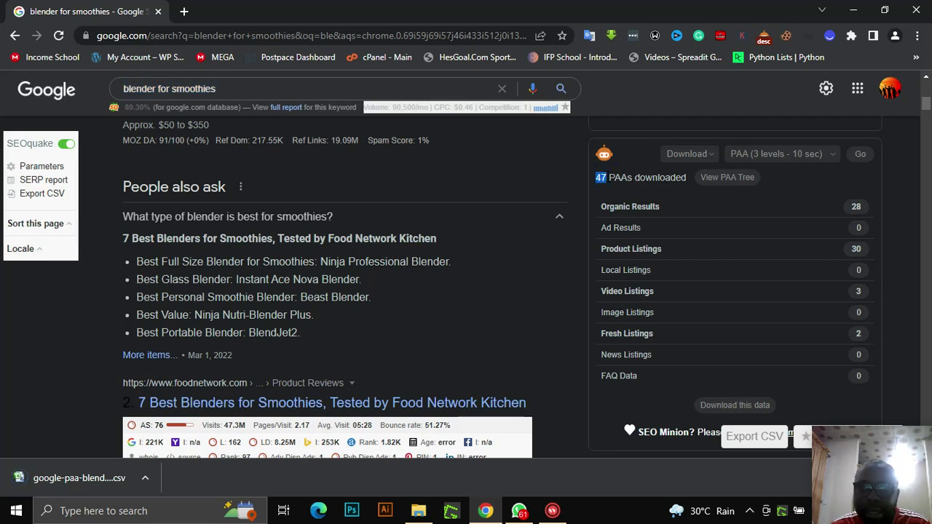
pyautogui.click(63, 472)
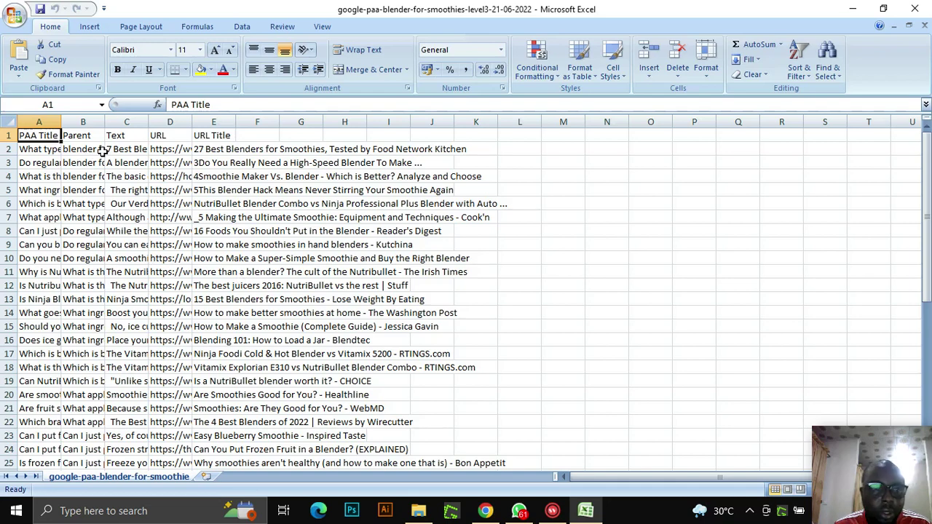
pyautogui.doubleClick(105, 124)
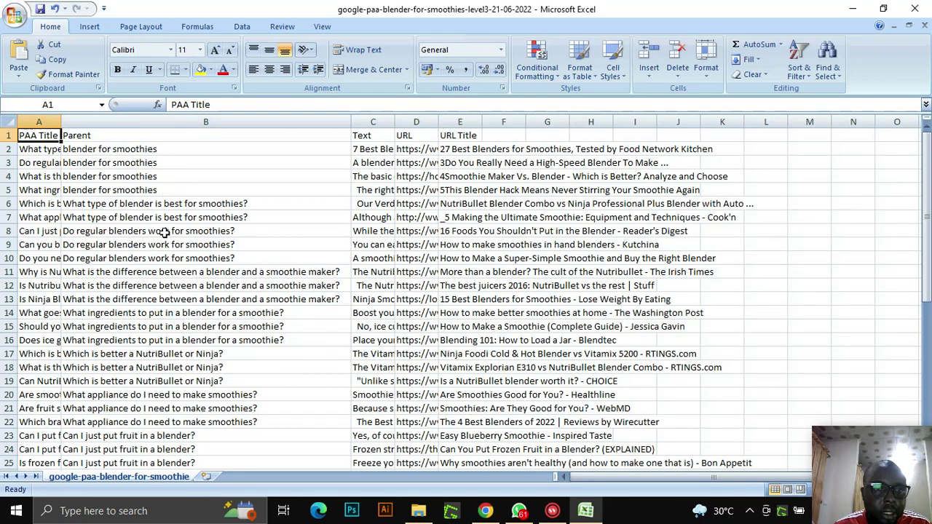
pyautogui.doubleClick(61, 124)
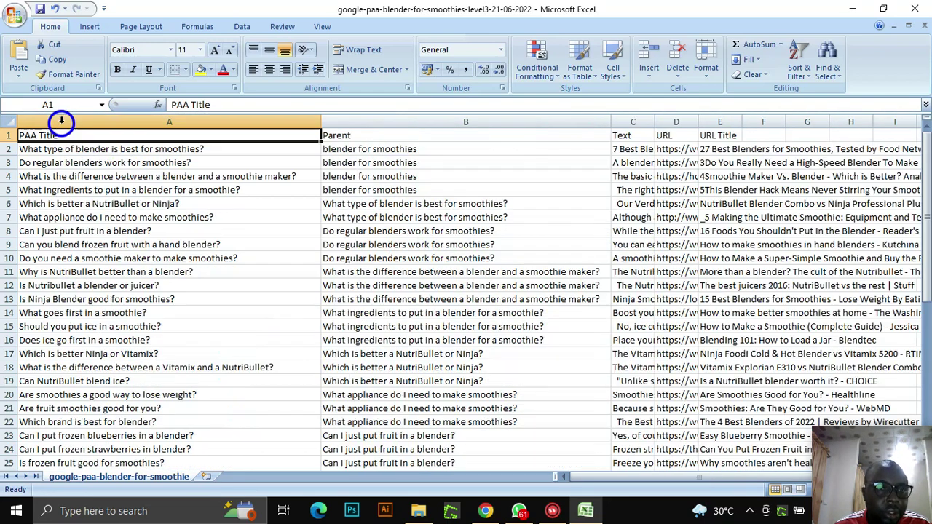
# - Copy all the questions in the PAA Title column, cells A2 to A48, without the header
pyautogui.scroll(-3, 116, 288)
pyautogui.scroll(-10, 117, 287)
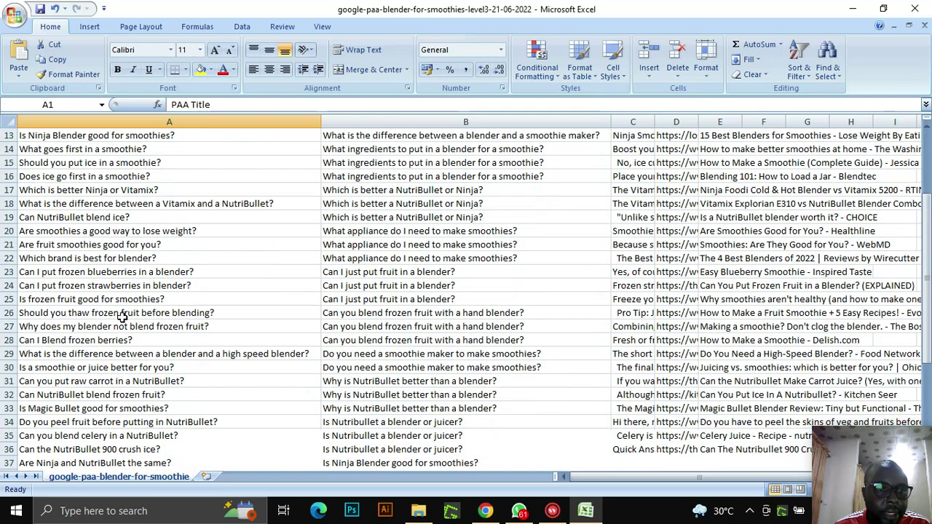
pyautogui.scroll(1, 73, 321)
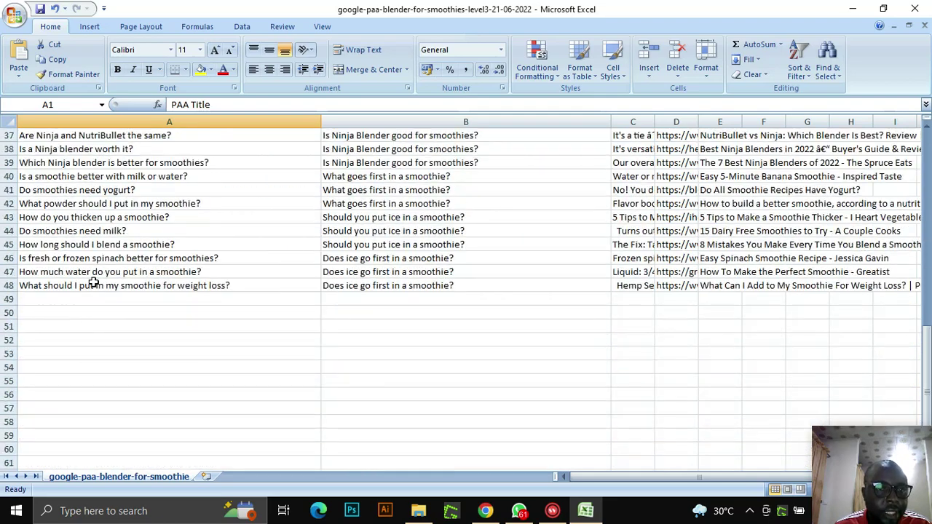
pyautogui.scroll(9, 93, 283)
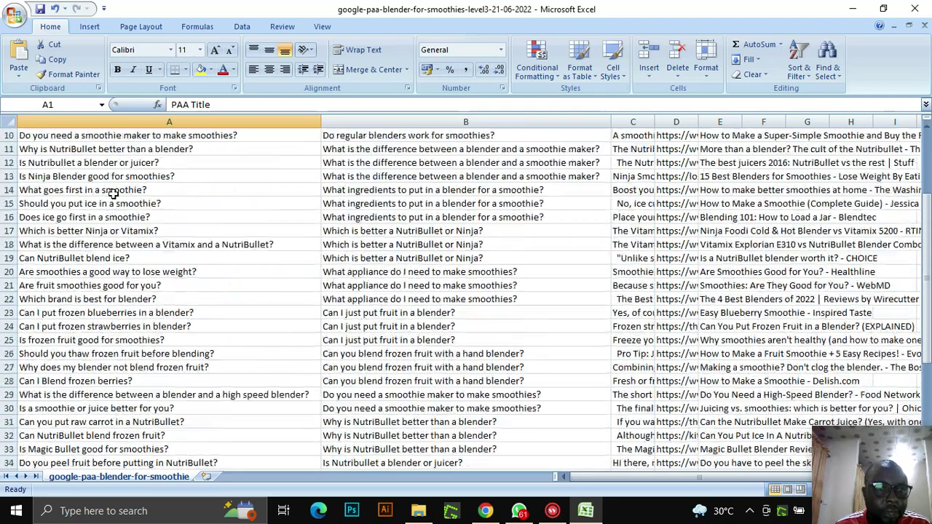
pyautogui.scroll(3, 113, 193)
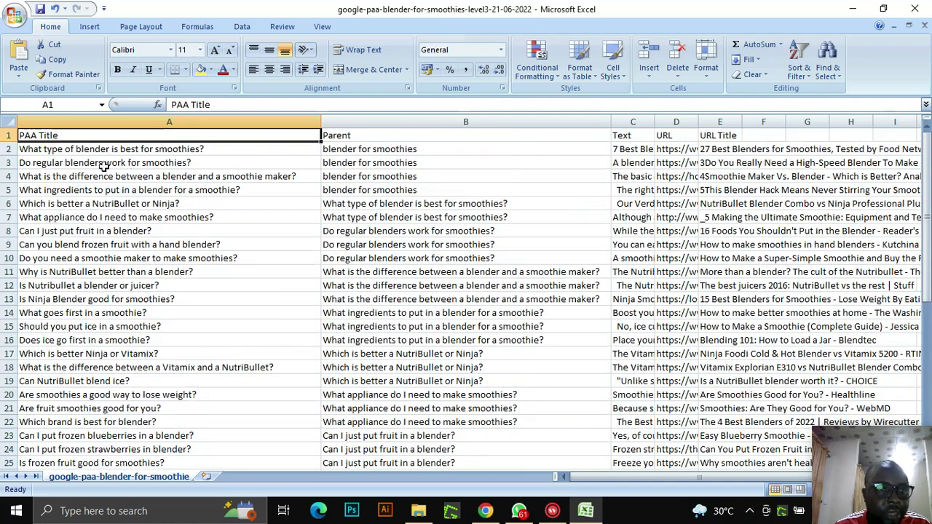
pyautogui.moveTo(80, 149); pyautogui.dragTo(119, 428)
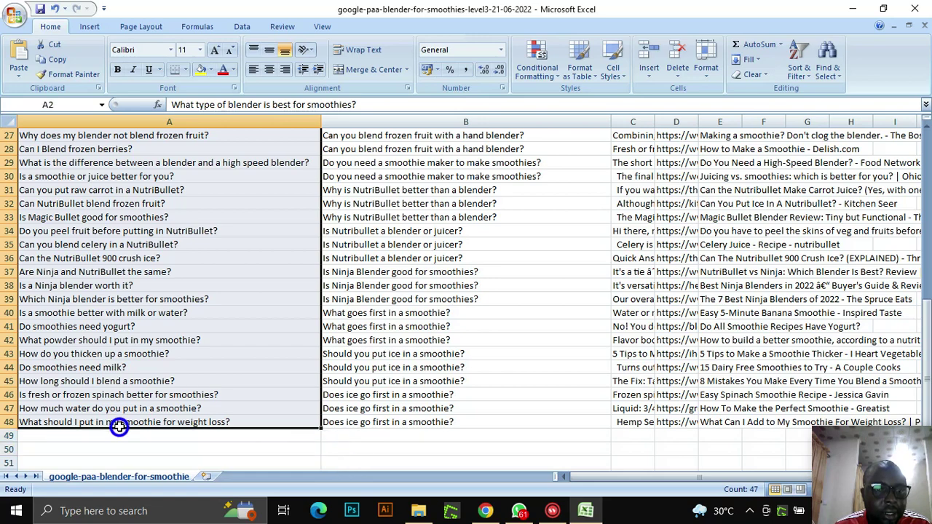
pyautogui.click(52, 60)
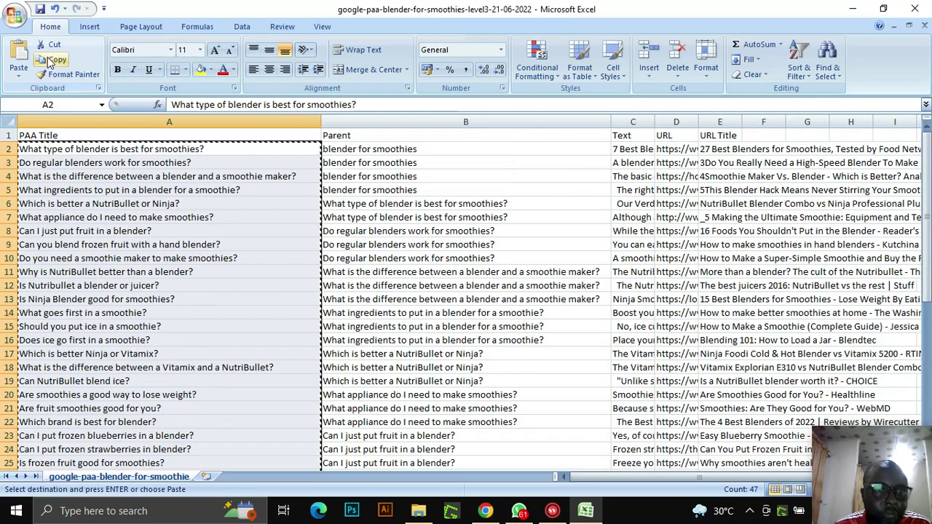
# - Switch back to Chrome and look through the deeper PAA level options of the SEO Minion download
pyautogui.click(486, 512)
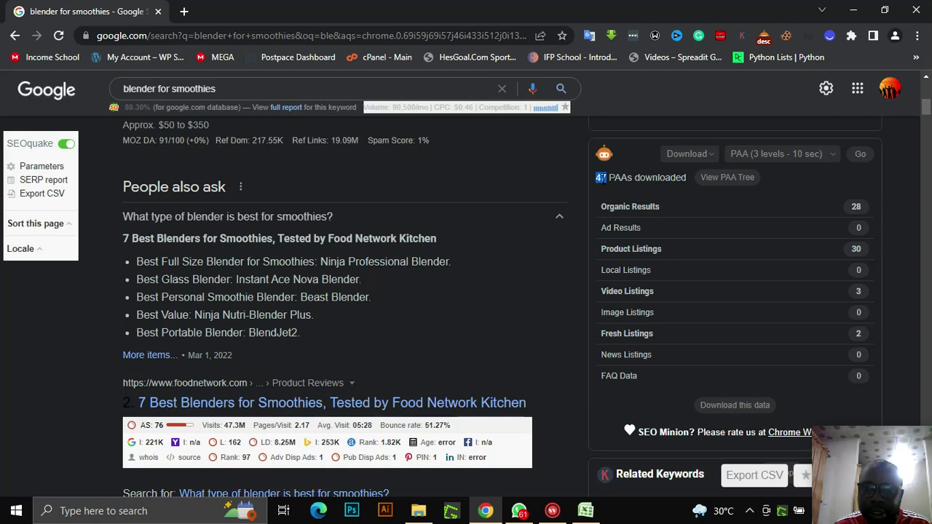
pyautogui.click(820, 154)
pyautogui.scroll(-2, 817, 342)
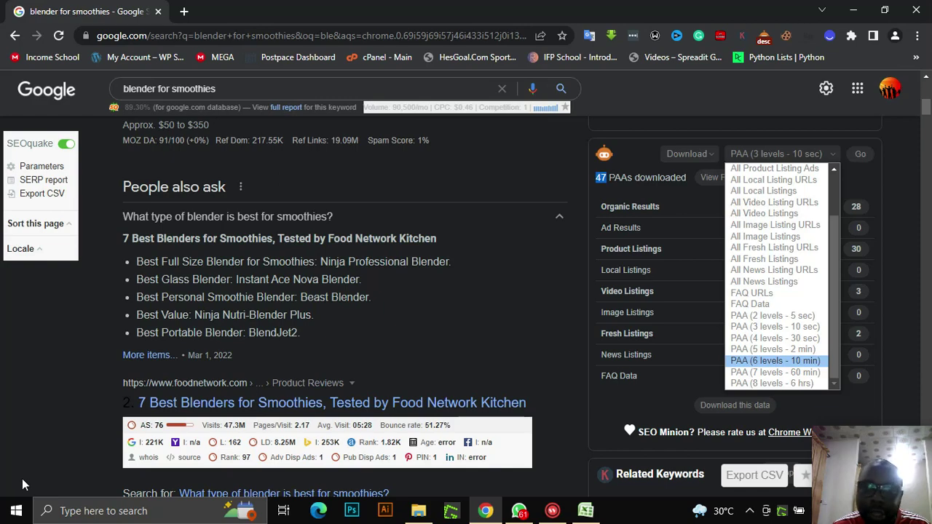
# - Open the Bulk Keywords Data Tool of the Keywords Everywhere extension
pyautogui.scroll(3, 377, 273)
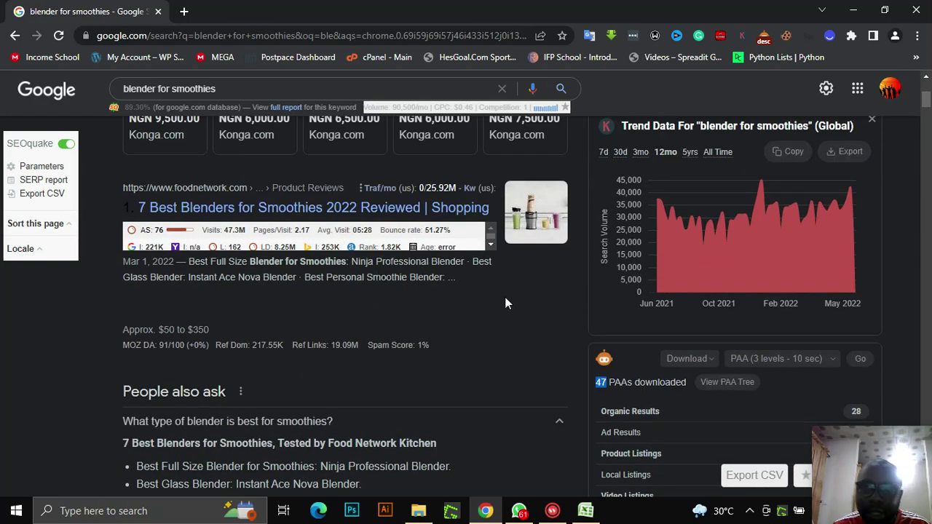
pyautogui.scroll(3, 765, 255)
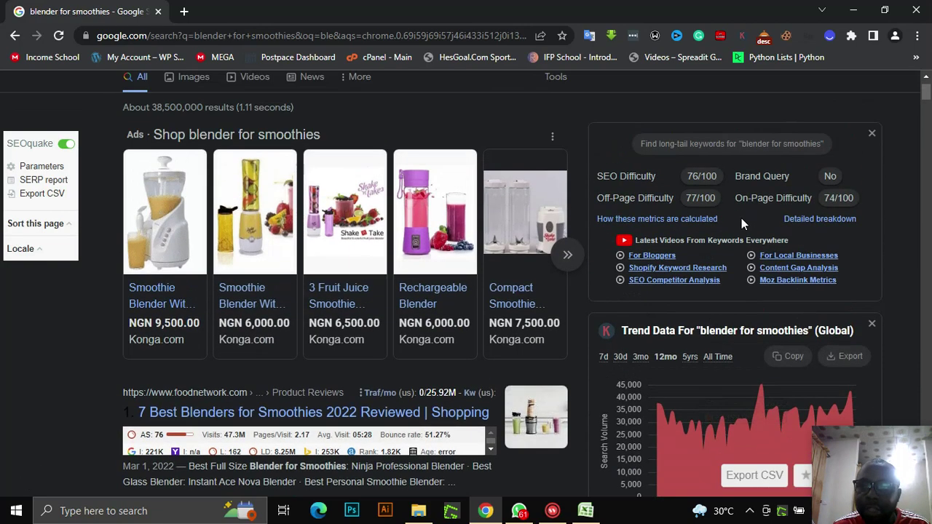
pyautogui.click(742, 38)
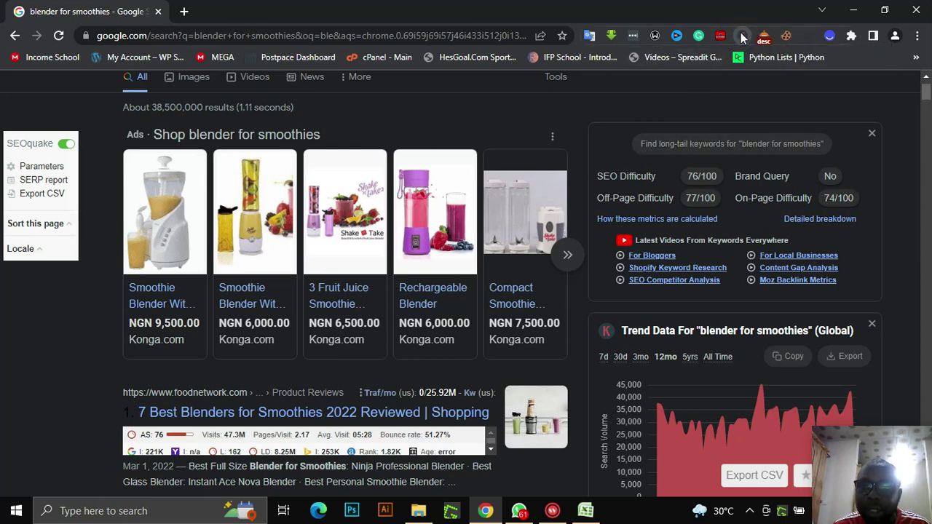
pyautogui.click(493, 160)
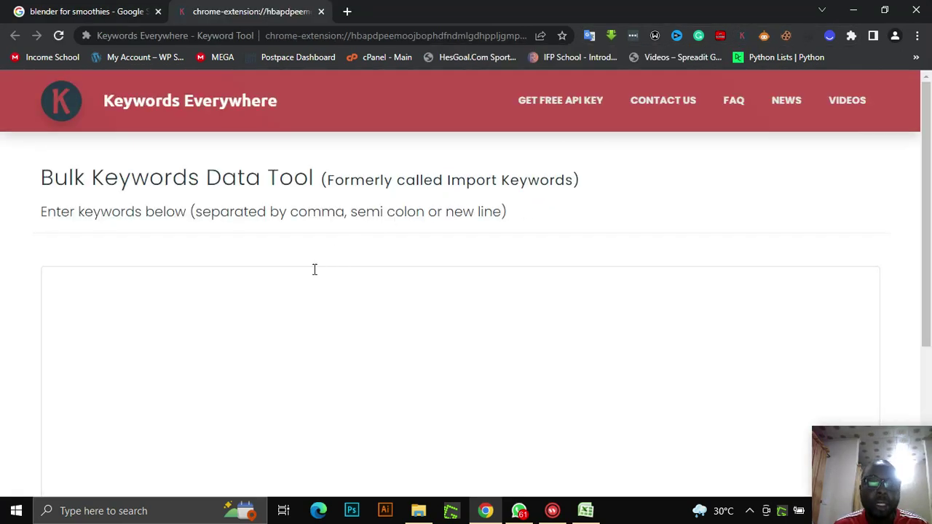
# - Paste the questions copied from the Excel sheet into the Bulk Keywords Data Tool and get their metrics
pyautogui.click(585, 511)
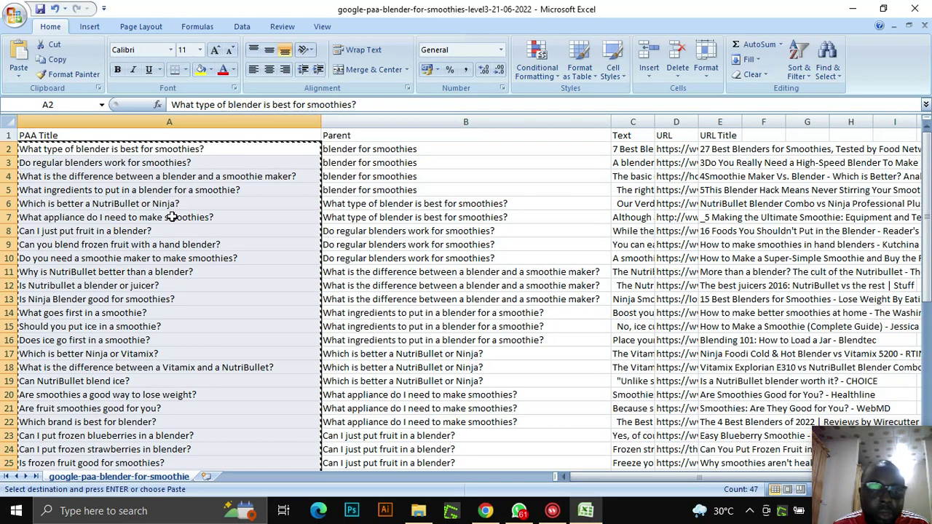
pyautogui.click(485, 511)
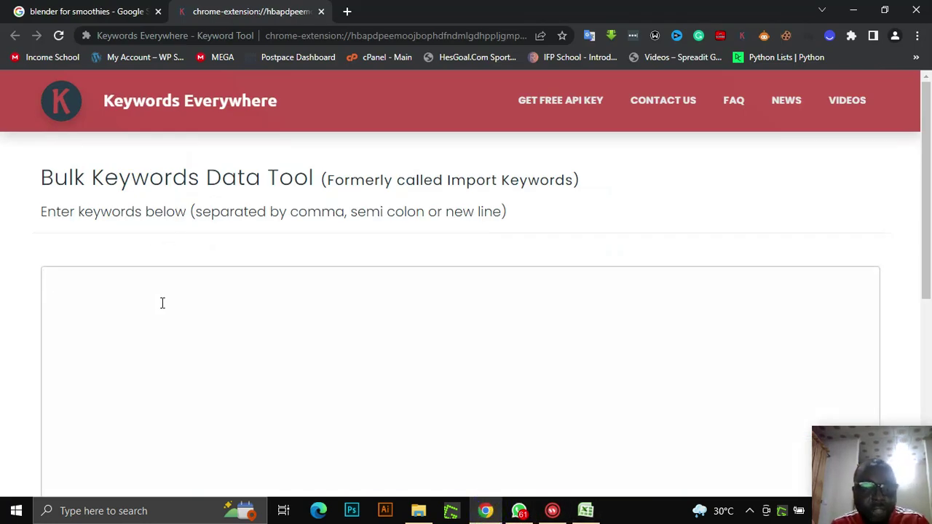
pyautogui.hotkey('ctrl', 'v')
pyautogui.scroll(15, 269, 327)
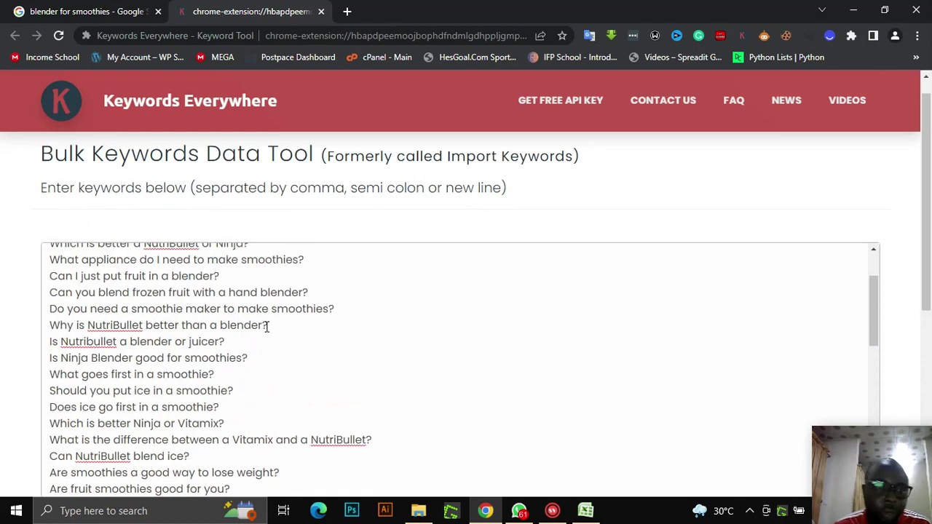
pyautogui.scroll(-15, 437, 343)
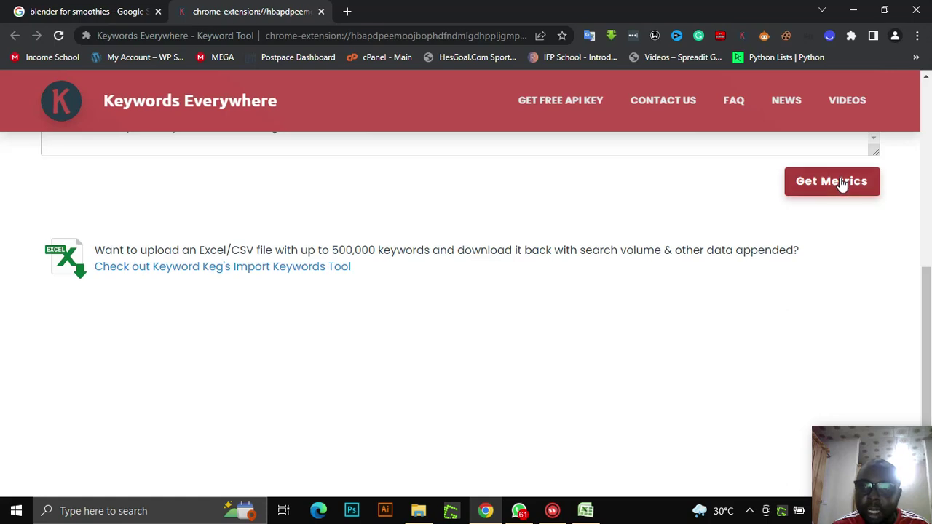
pyautogui.click(842, 185)
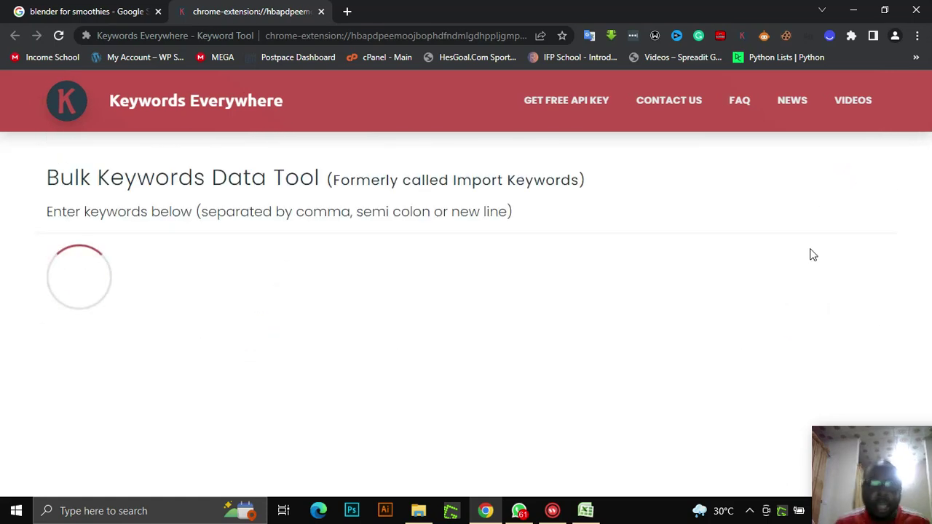
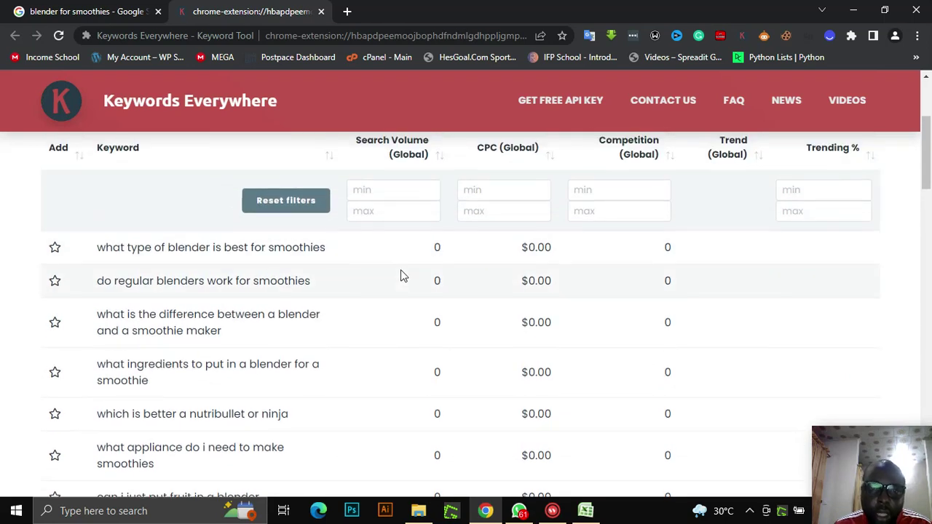
# - Examine the keyword "what type of blender is best for smoothies", highlighting its text, global search volume and CPC
pyautogui.scroll(1, 430, 315)
pyautogui.doubleClick(437, 314)
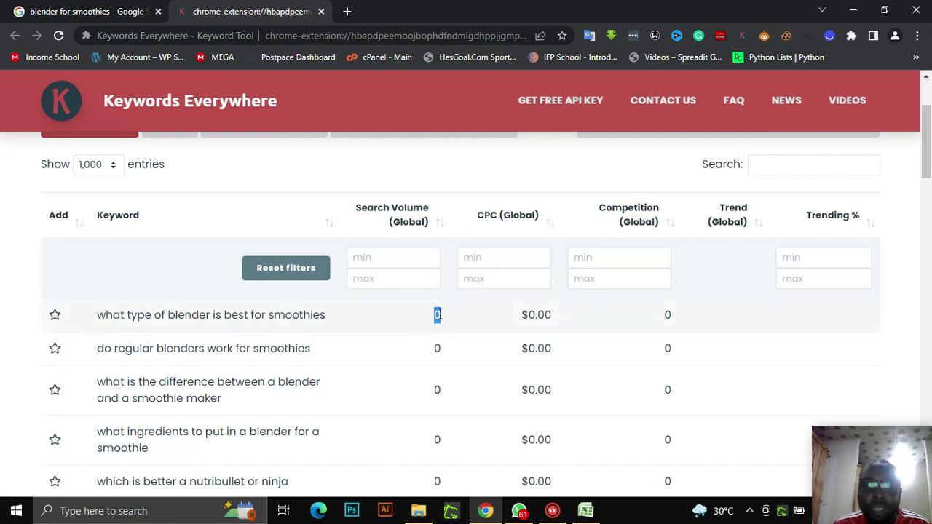
pyautogui.moveTo(331, 318); pyautogui.dragTo(91, 319)
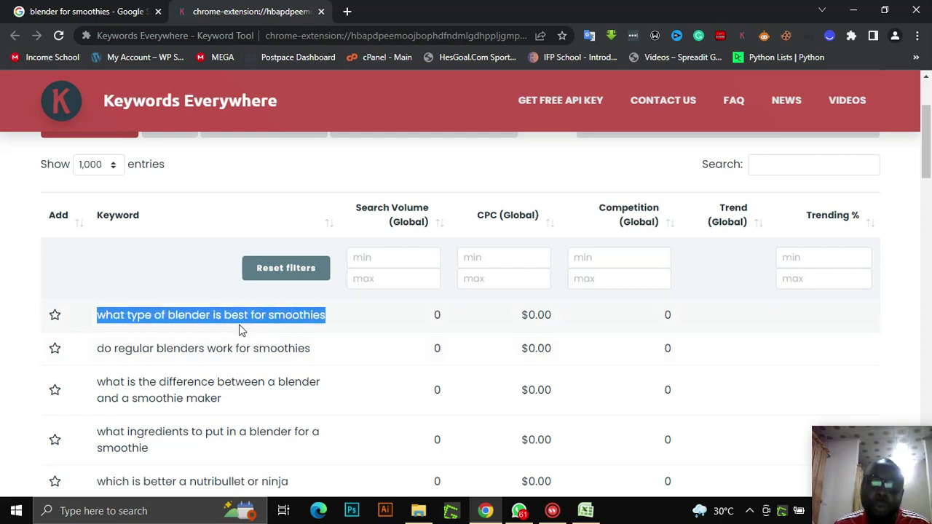
pyautogui.doubleClick(435, 317)
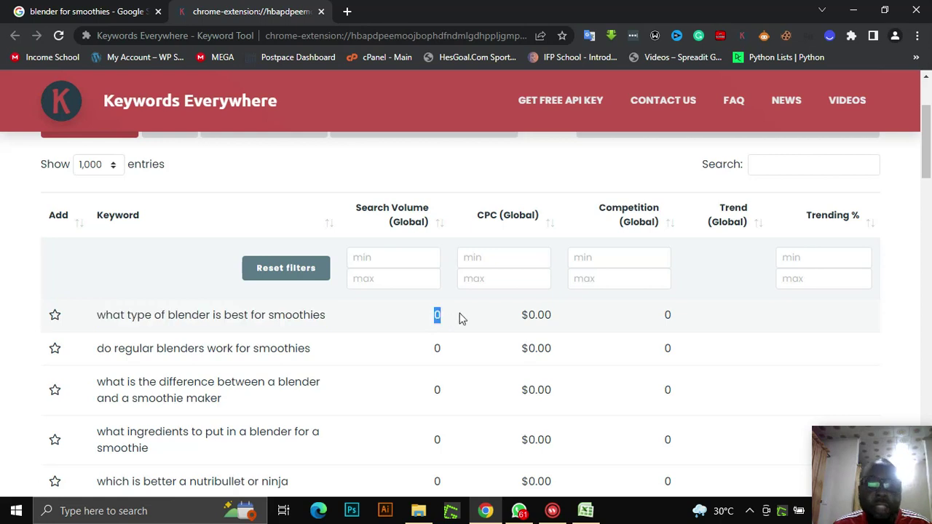
pyautogui.doubleClick(540, 315)
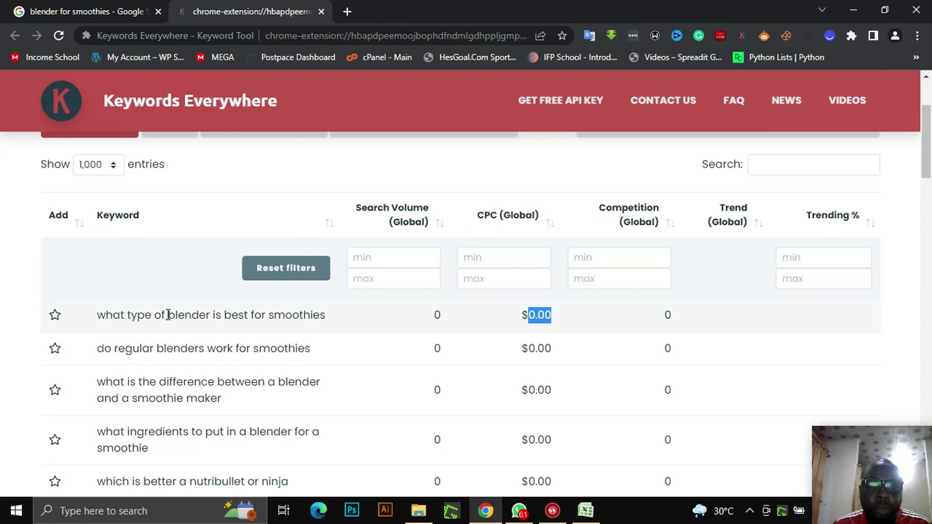
pyautogui.moveTo(167, 314); pyautogui.dragTo(327, 315)
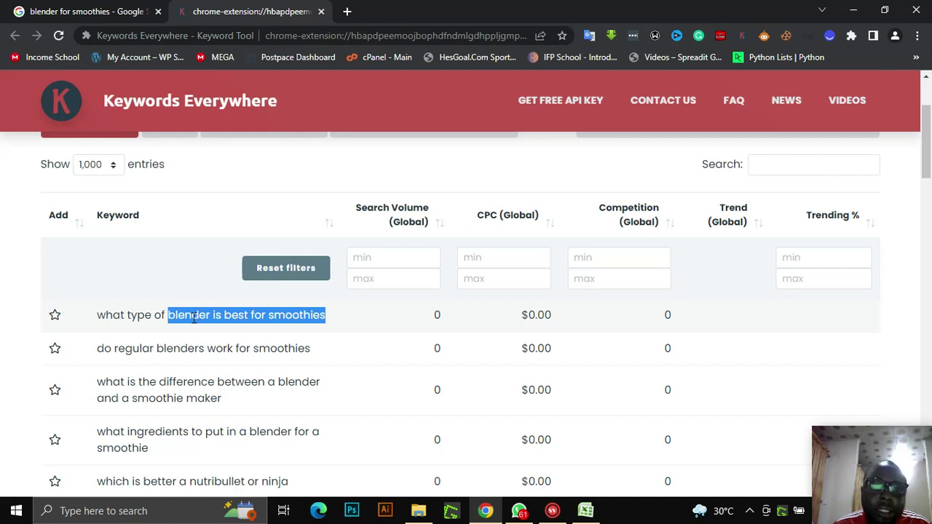
pyautogui.moveTo(226, 314)
pyautogui.mouseDown()
pyautogui.moveTo(254, 308)
pyautogui.moveTo(231, 331)
pyautogui.mouseUp()
# - Filter the keyword table to a minimum global search volume of 10
pyautogui.scroll(-1, 255, 320)
pyautogui.scroll(1, 277, 312)
pyautogui.scroll(1, 325, 235)
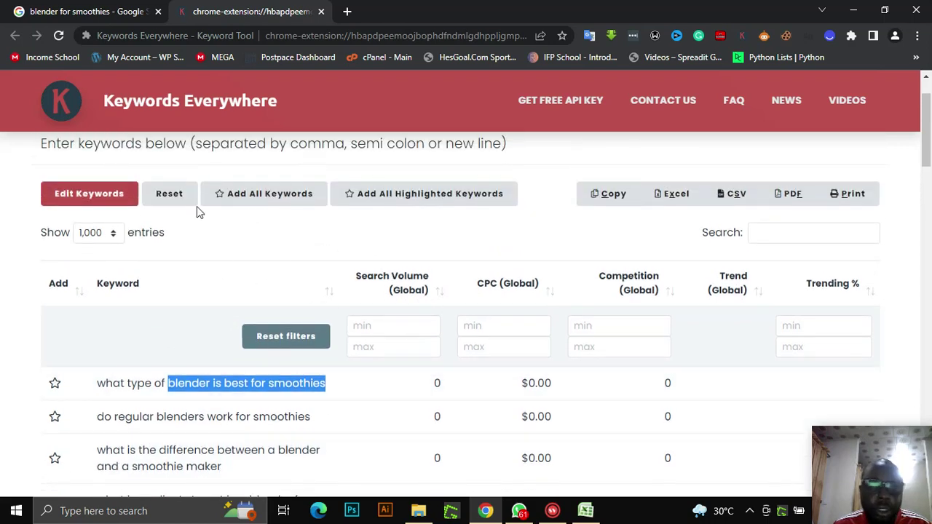
pyautogui.scroll(-8, 403, 379)
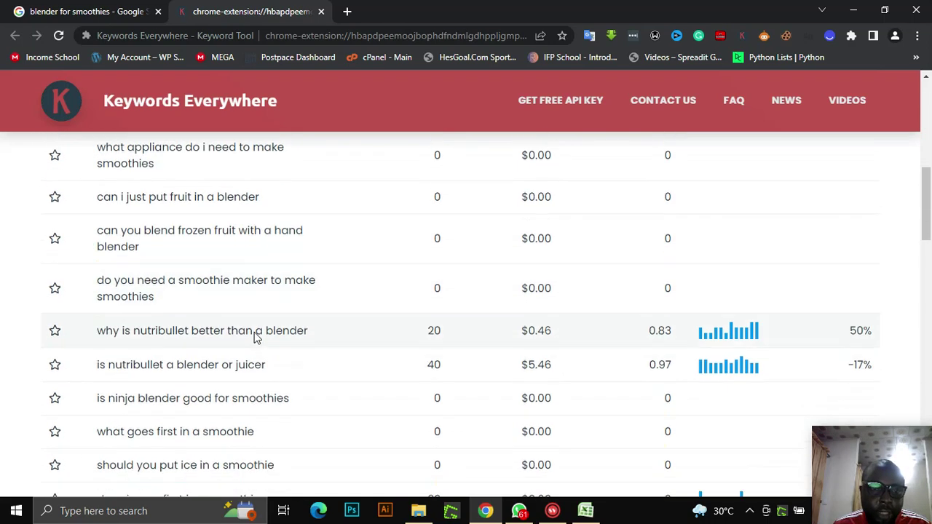
pyautogui.scroll(8, 441, 338)
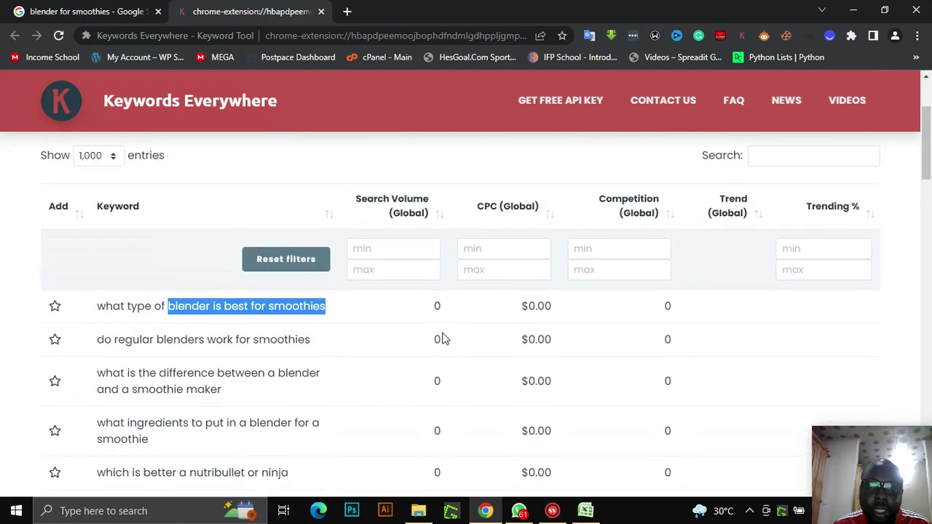
pyautogui.click(363, 257)
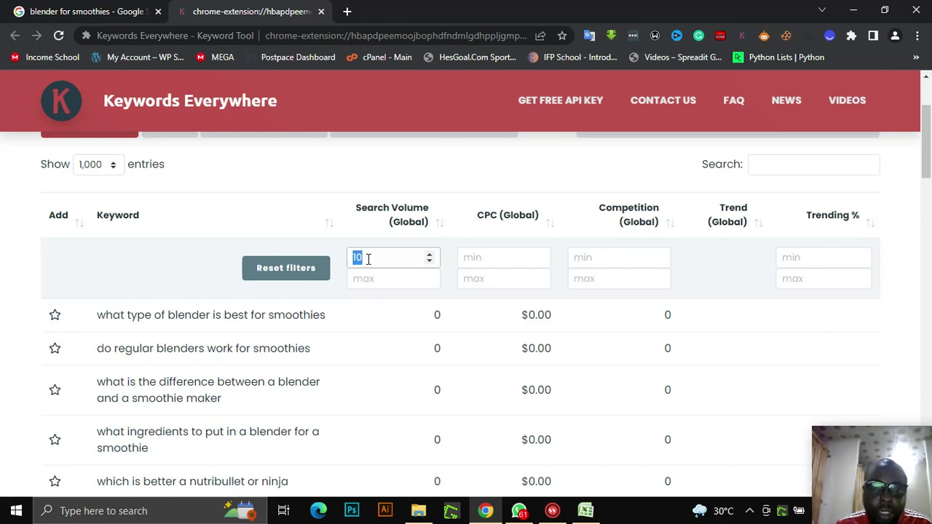
pyautogui.click(378, 279)
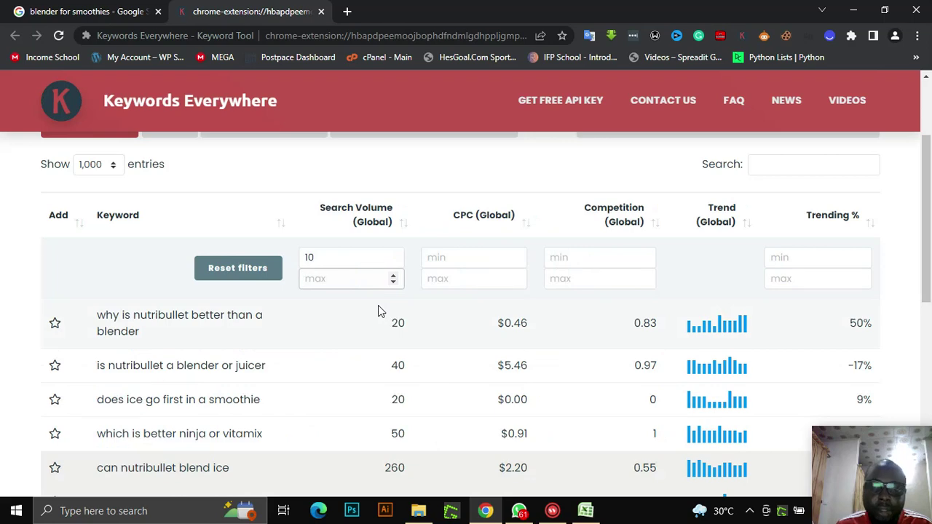
# - Review the filtered questions with their search volume, CPC, competition and trend figures
pyautogui.scroll(-1, 306, 342)
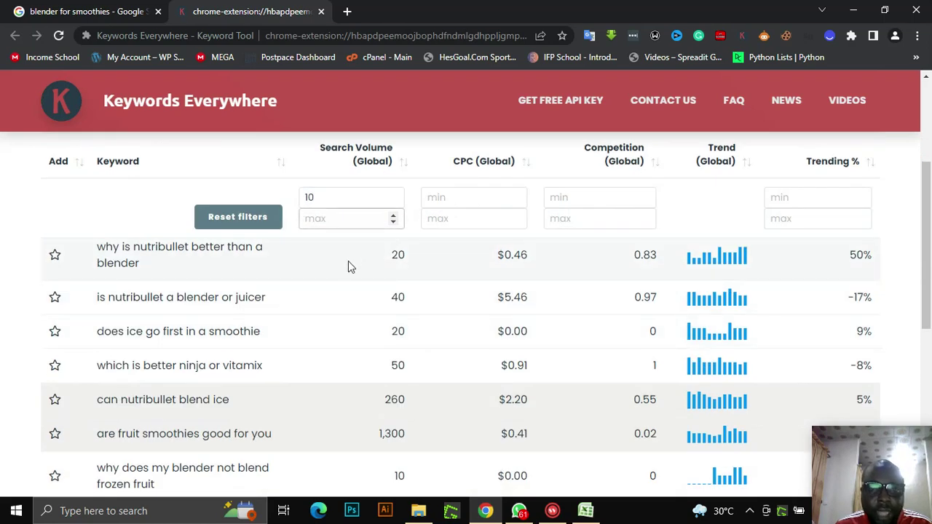
pyautogui.scroll(-2, 348, 266)
pyautogui.scroll(4, 377, 359)
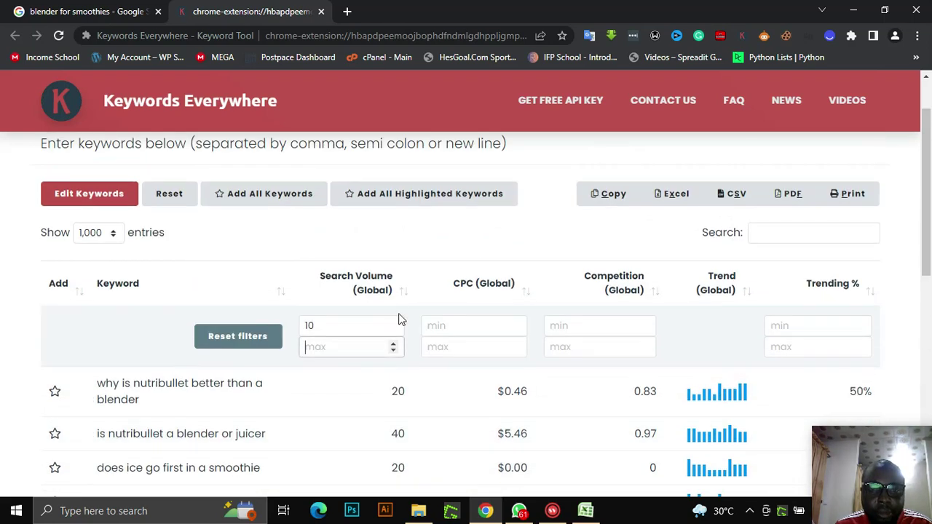
pyautogui.scroll(-1, 248, 385)
pyautogui.scroll(-2, 393, 308)
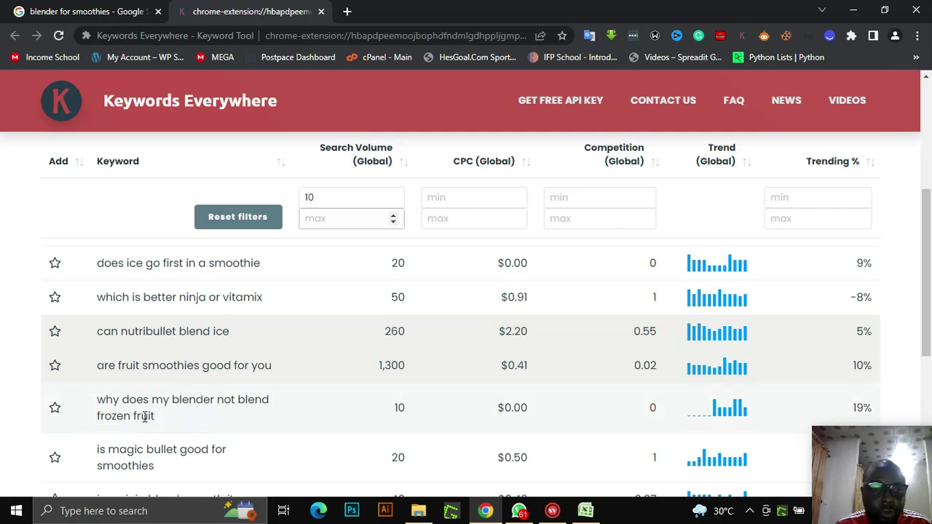
# - Review the remaining questions that meet the search volume filter and highlight the total entries figure in the table summary
pyautogui.scroll(-3, 284, 410)
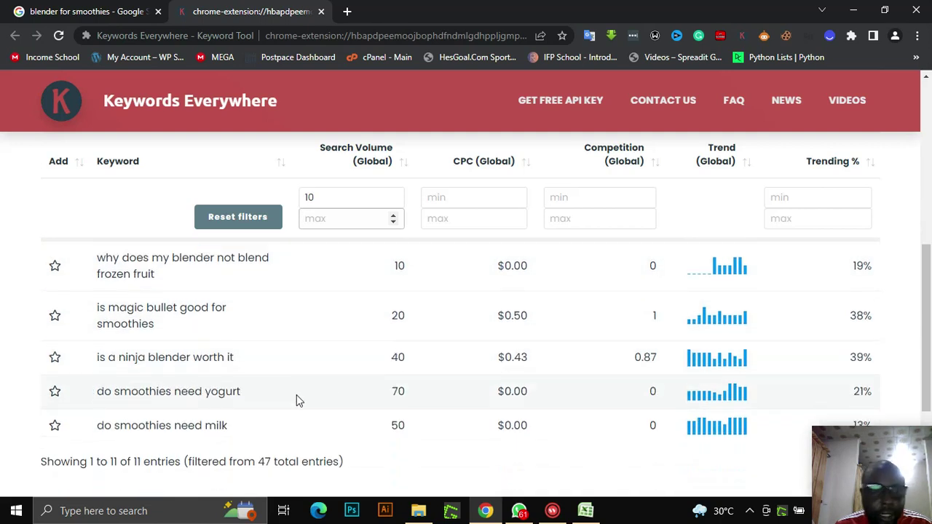
pyautogui.scroll(6, 223, 389)
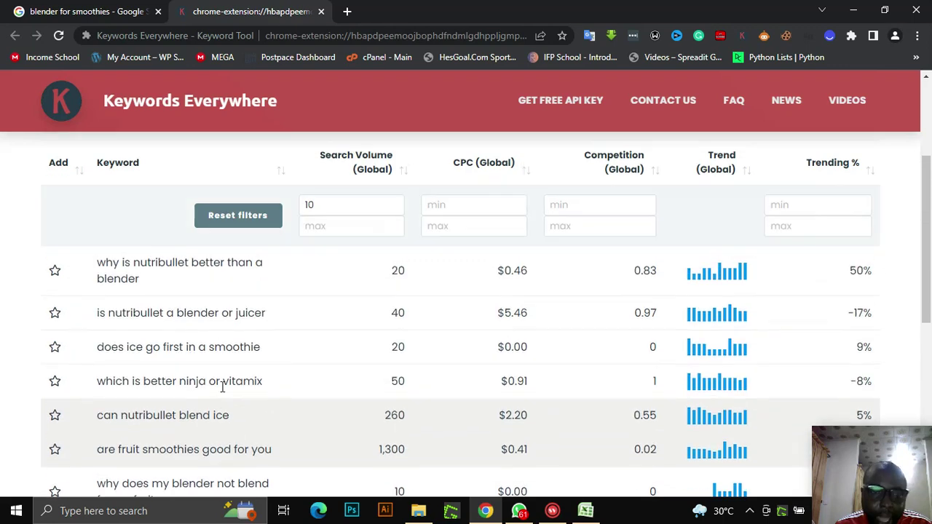
pyautogui.scroll(-5, 248, 404)
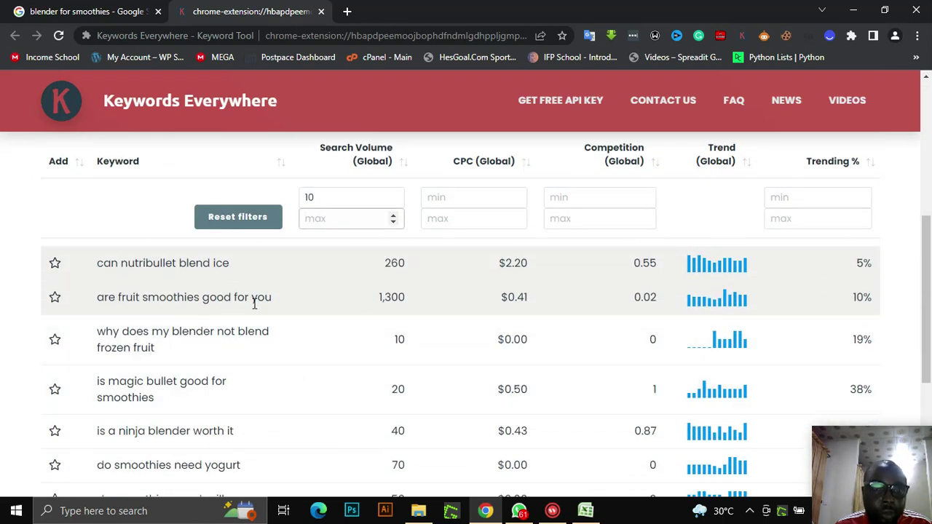
pyautogui.scroll(-2, 209, 408)
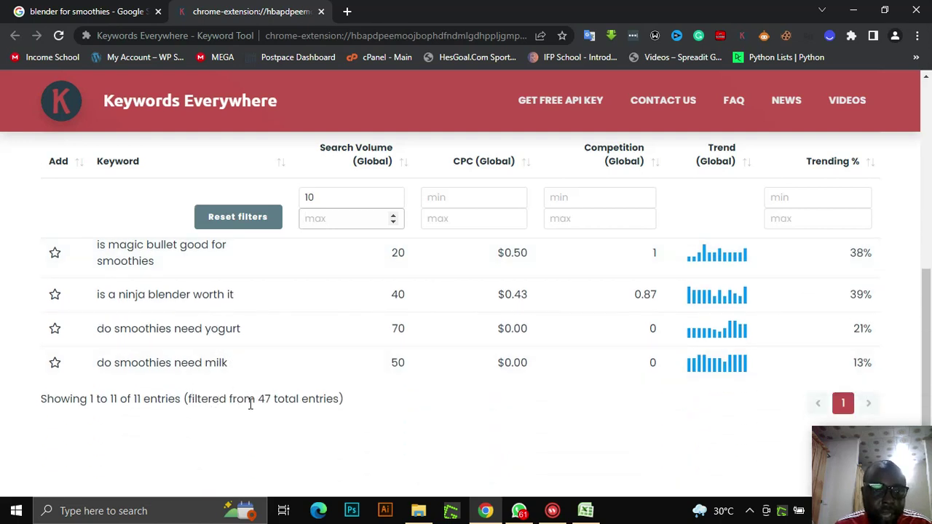
pyautogui.moveTo(258, 397); pyautogui.dragTo(334, 397)
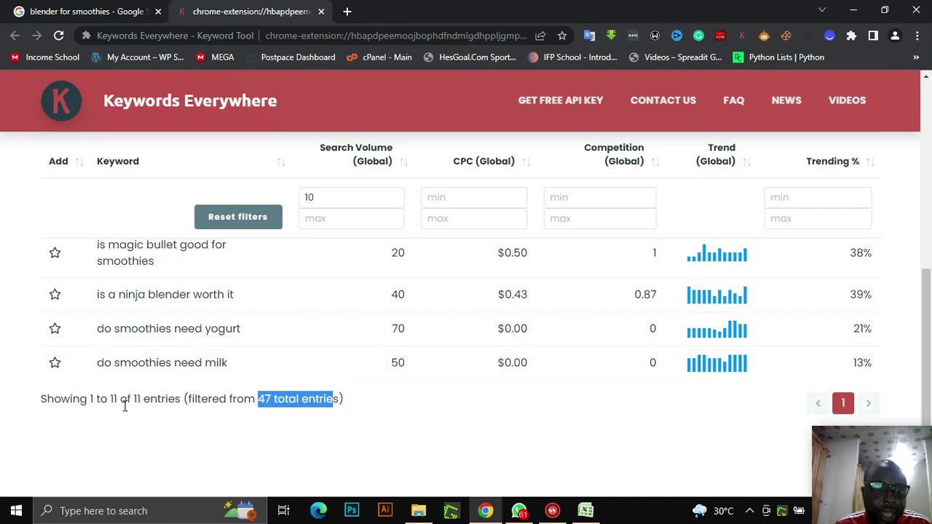
pyautogui.scroll(4, 335, 362)
pyautogui.scroll(1, 386, 430)
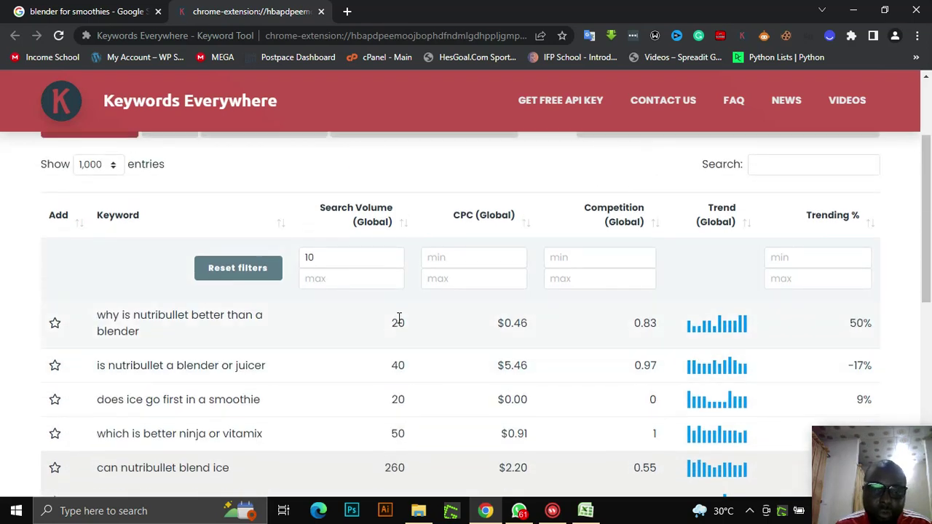
pyautogui.scroll(1, 214, 342)
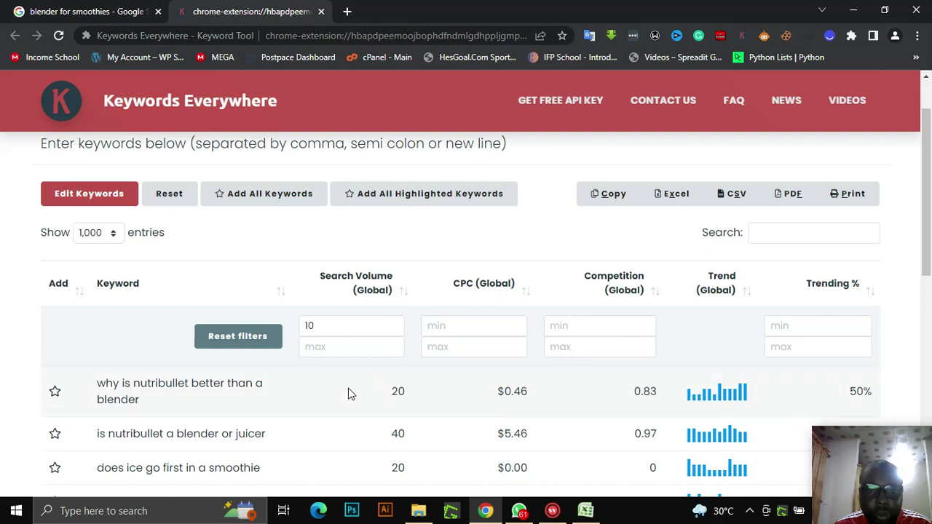
# - Clear the minimum global search volume filter from the keyword table
pyautogui.scroll(-1, 322, 419)
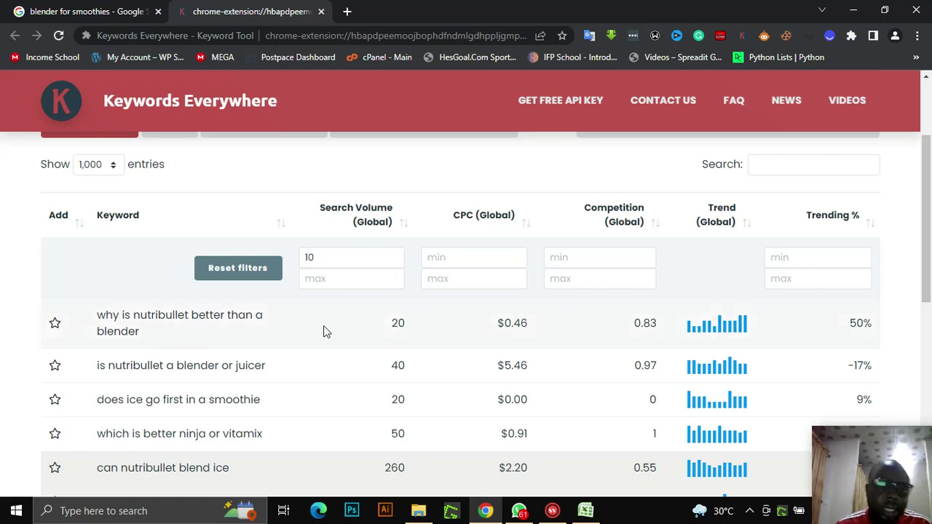
pyautogui.scroll(-2, 323, 328)
pyautogui.scroll(2, 369, 313)
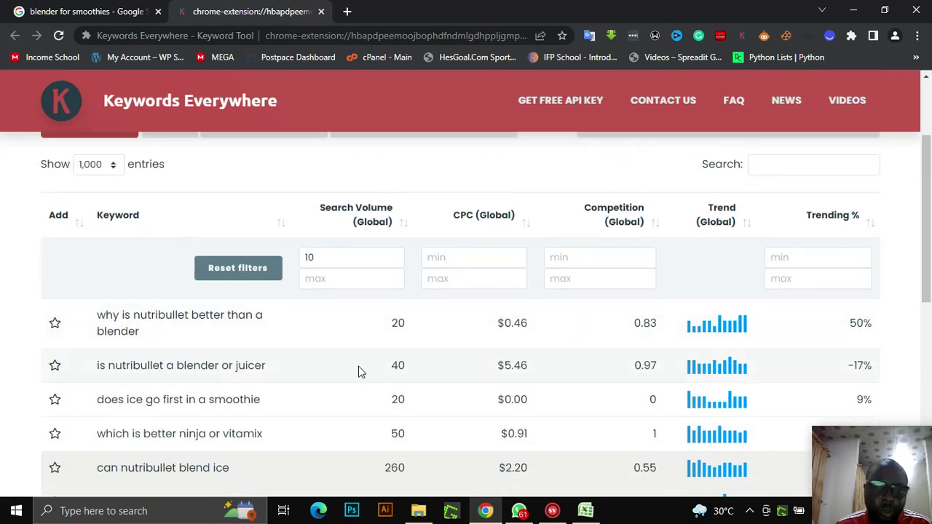
pyautogui.scroll(-1, 246, 363)
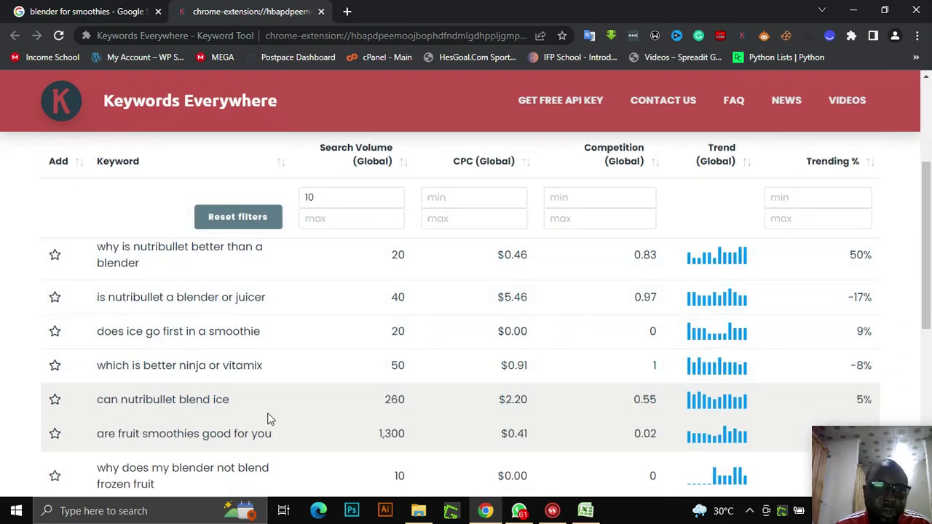
pyautogui.scroll(-1, 266, 416)
pyautogui.scroll(2, 326, 330)
pyautogui.doubleClick(326, 330)
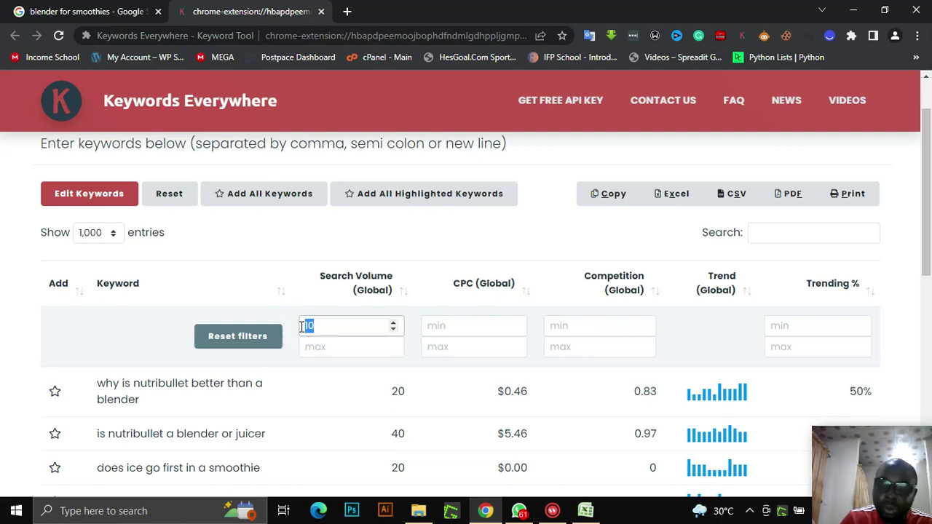
pyautogui.press('BackSpace')
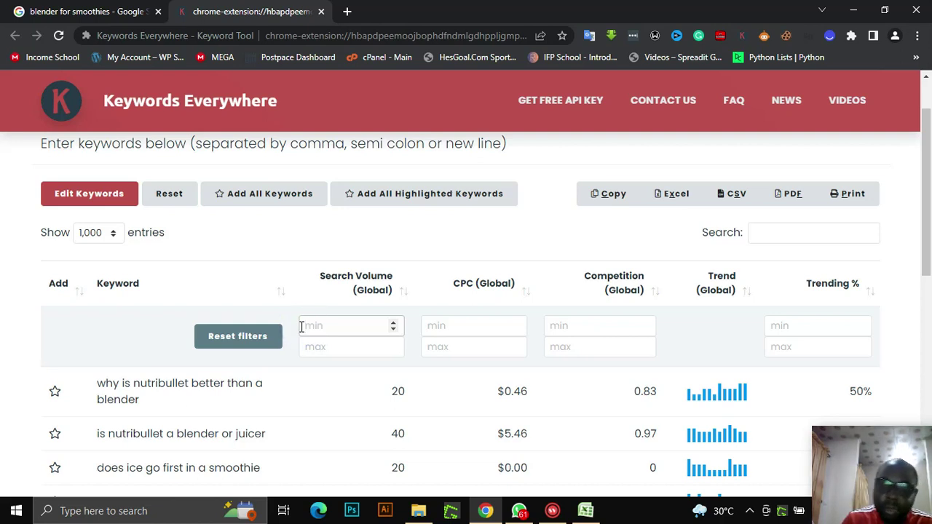
# - Highlight the keyword "do regular blenders work for smoothies" in the unfiltered table and check its metrics
pyautogui.scroll(-2, 266, 397)
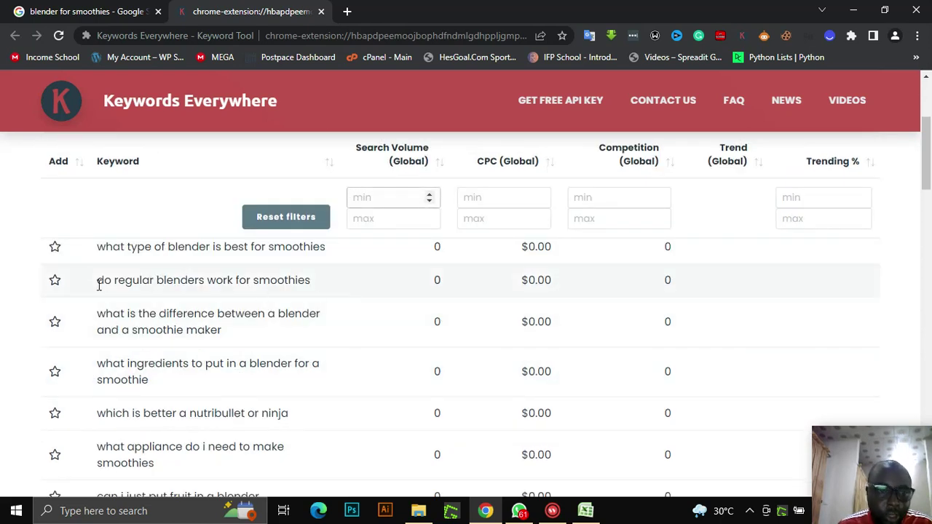
pyautogui.moveTo(99, 282); pyautogui.dragTo(304, 280)
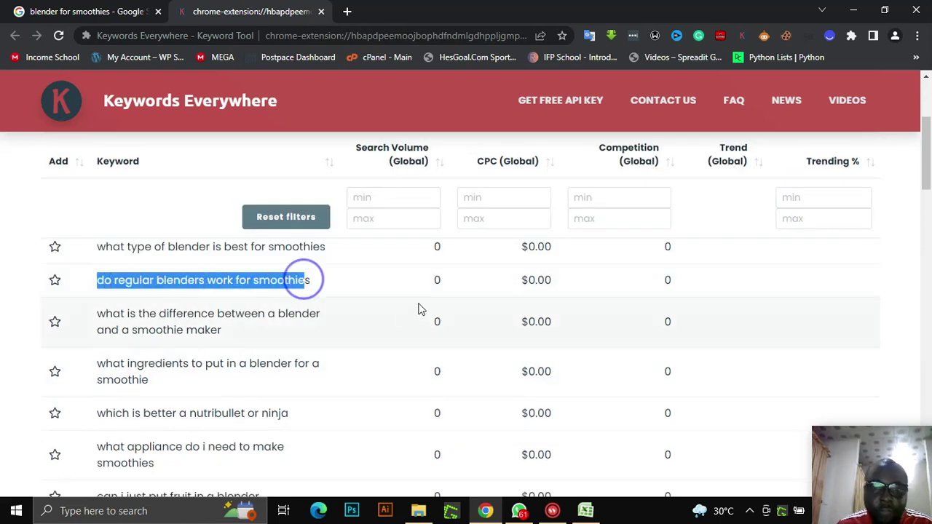
pyautogui.click(253, 281)
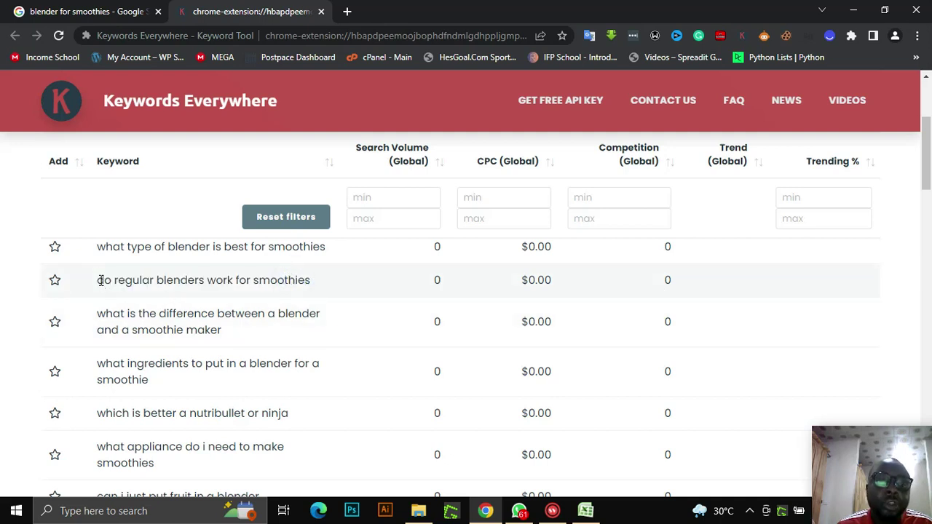
pyautogui.moveTo(100, 281); pyautogui.dragTo(313, 281)
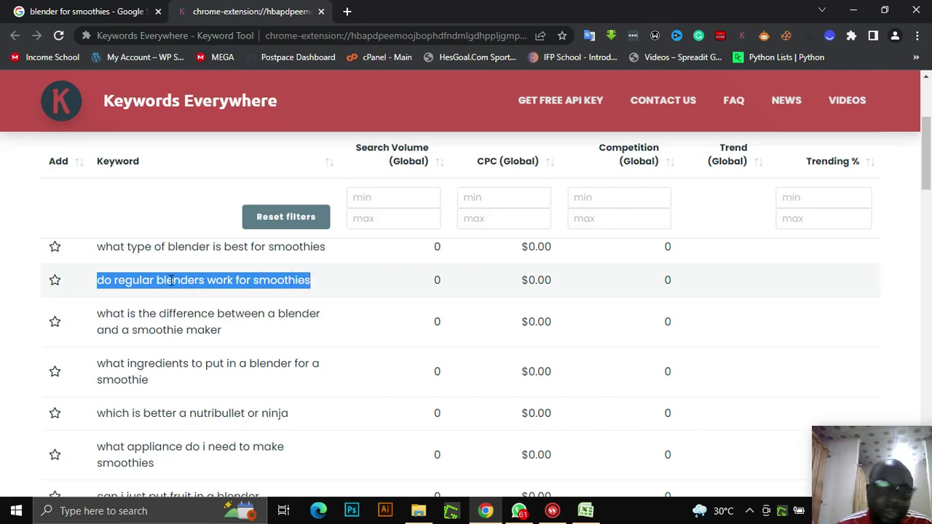
# - Look through the unfiltered question list, comparing keywords without search volume to those that have some
pyautogui.scroll(-3, 193, 364)
pyautogui.scroll(5, 193, 365)
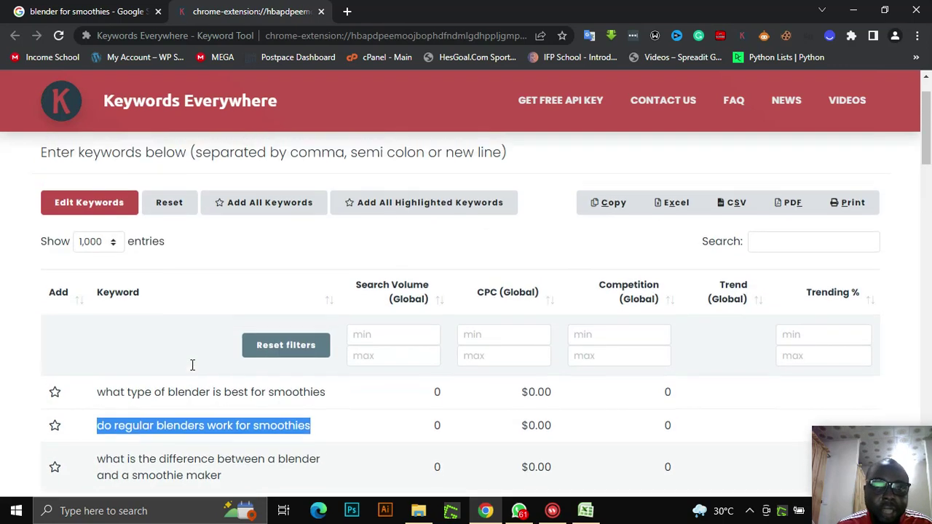
pyautogui.scroll(1, 192, 364)
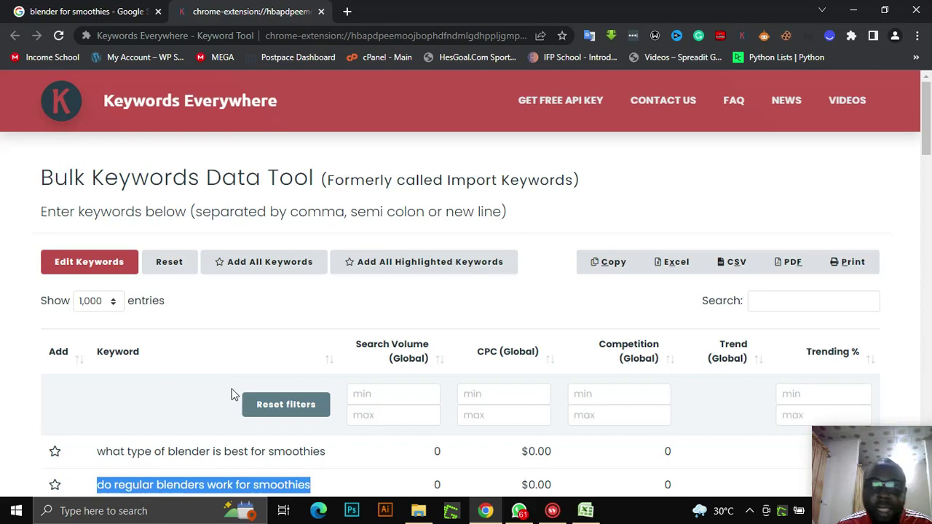
pyautogui.scroll(-6, 233, 397)
pyautogui.scroll(6, 234, 405)
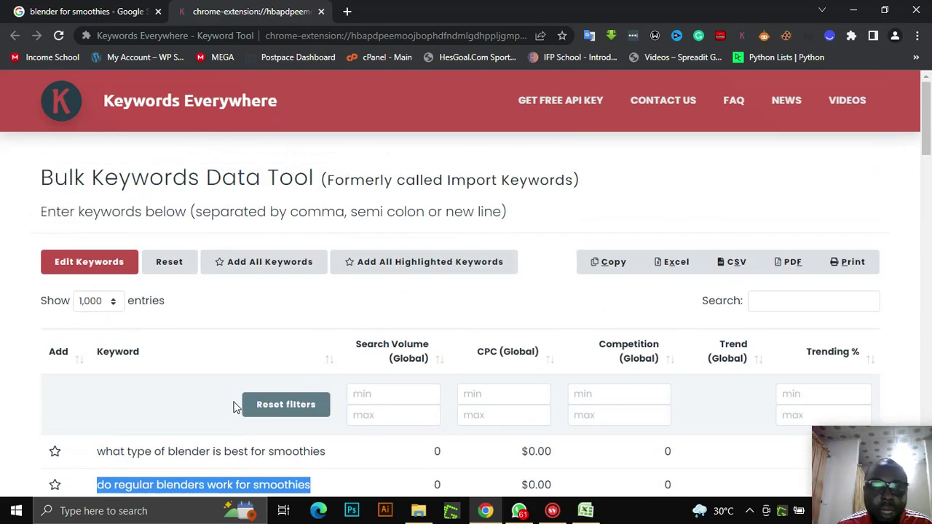
pyautogui.scroll(-6, 233, 401)
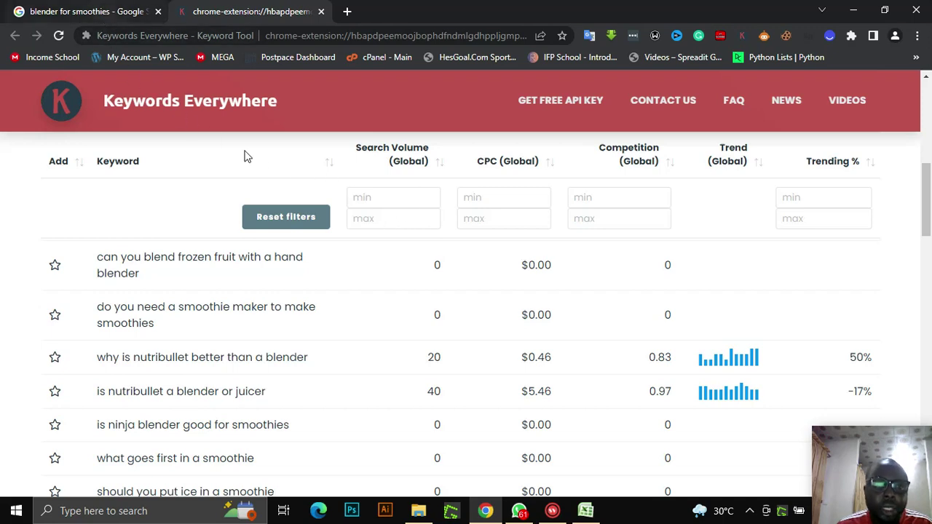
pyautogui.scroll(2, 410, 351)
pyautogui.scroll(5, 410, 351)
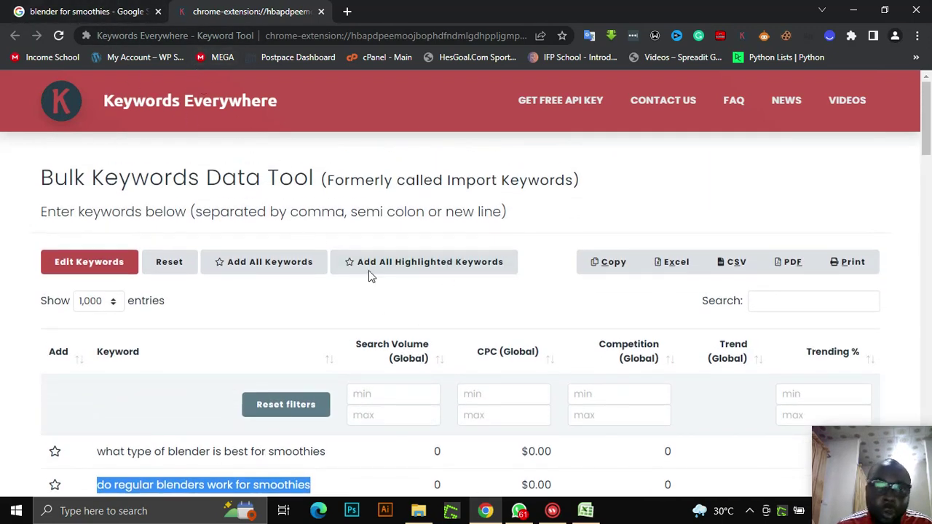
# - Revisit the Google results page for "blender for smoothies" and return to the Keywords Everywhere keyword table
pyautogui.click(96, 14)
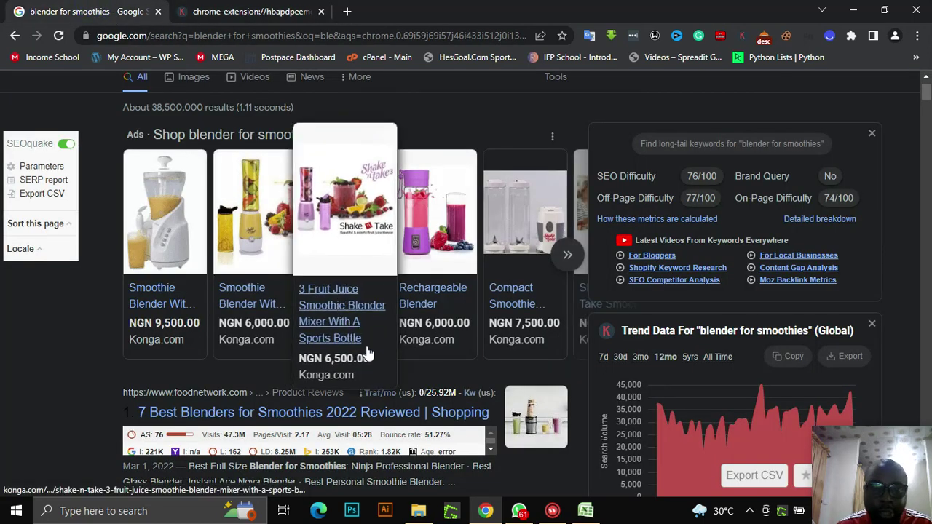
pyautogui.scroll(1, 600, 359)
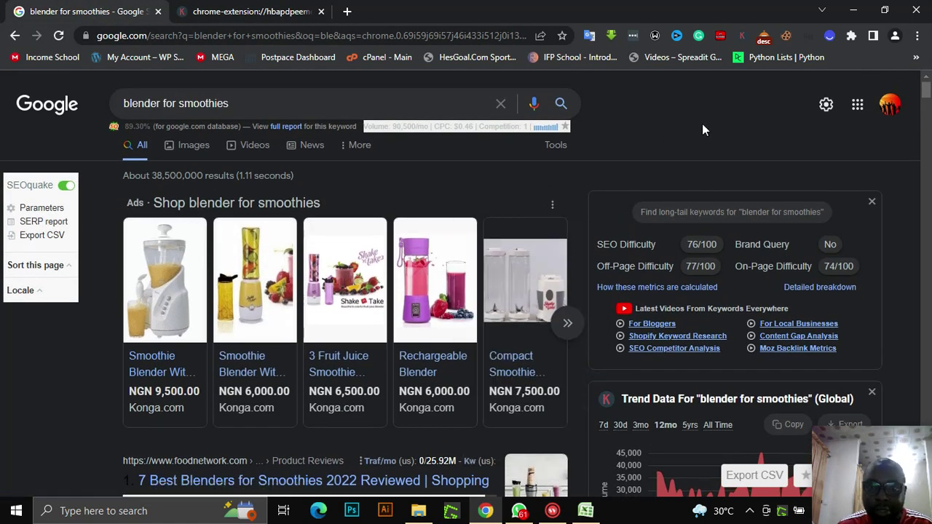
pyautogui.scroll(-2, 378, 288)
pyautogui.click(247, 12)
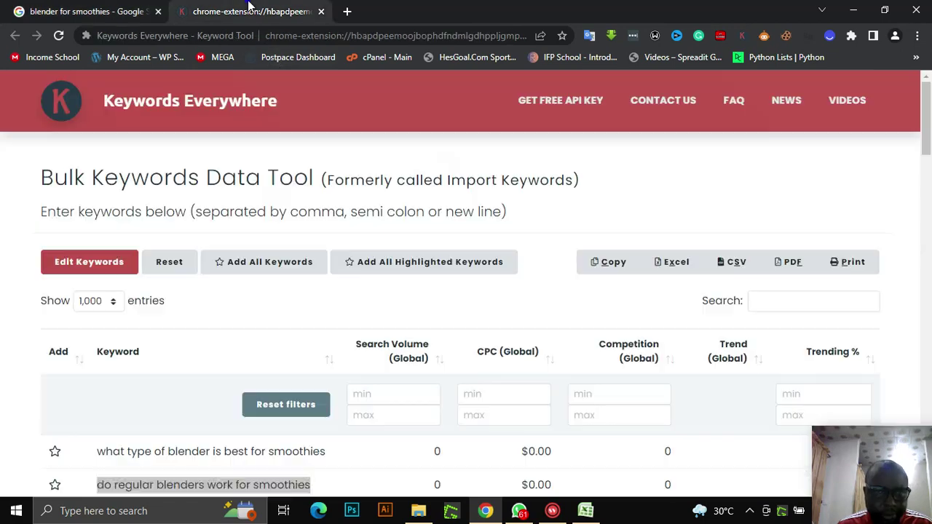
# - Set the minimum global search volume filter to 10 and try to apply it to the keyword table
pyautogui.scroll(-8, 346, 336)
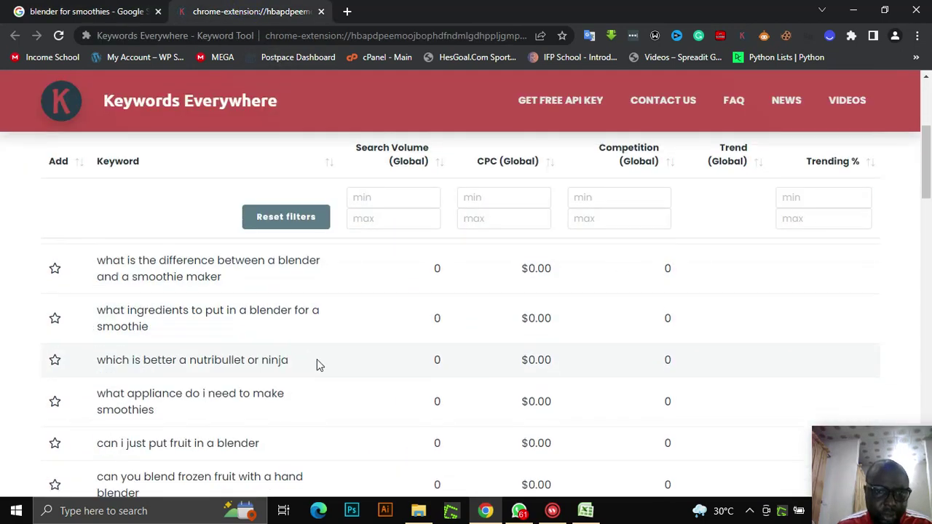
pyautogui.click(384, 196)
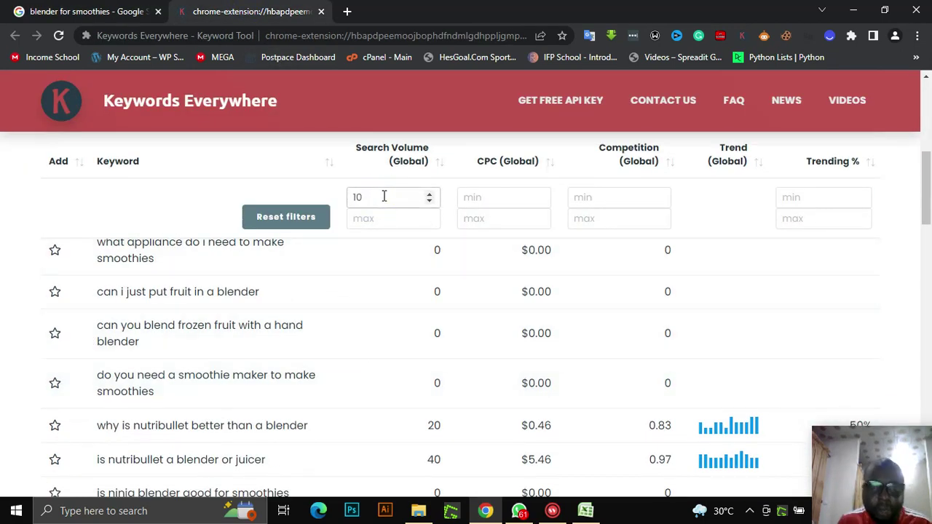
pyautogui.click(382, 217)
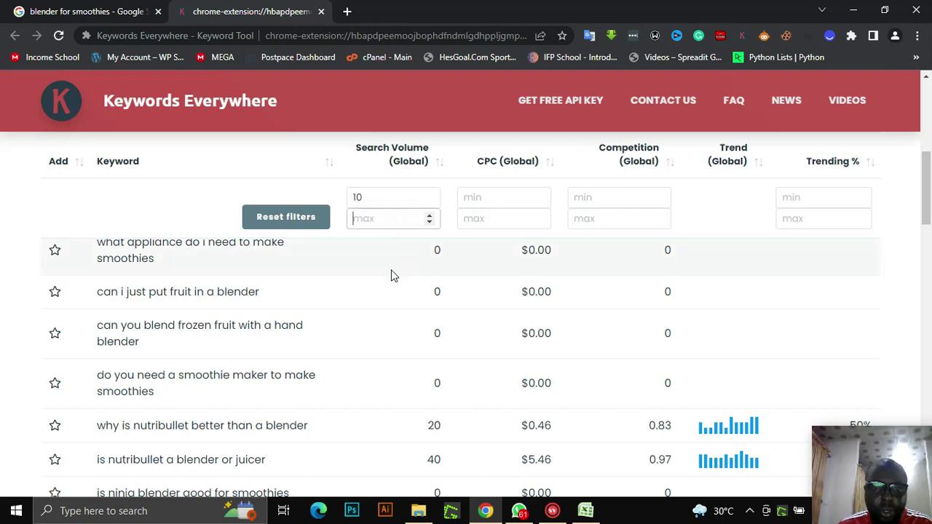
pyautogui.scroll(8, 403, 277)
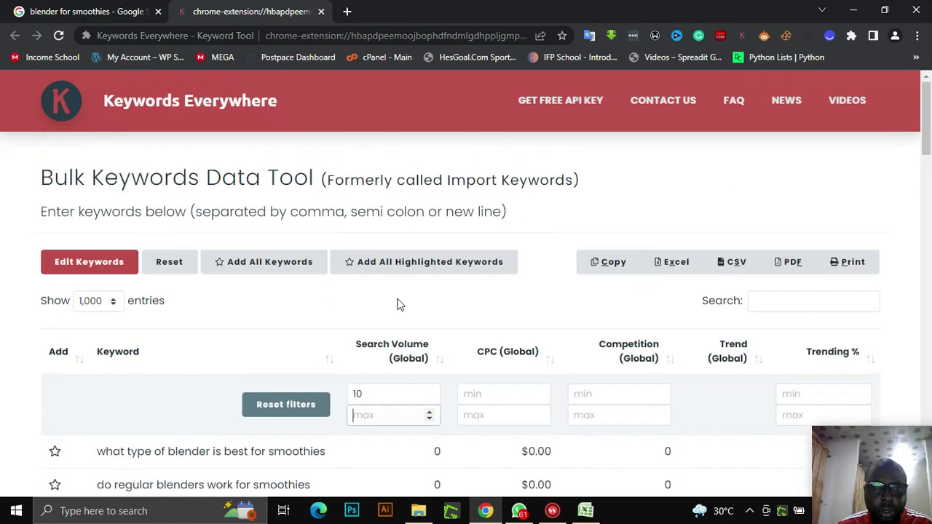
pyautogui.scroll(-3, 397, 313)
pyautogui.scroll(3, 402, 328)
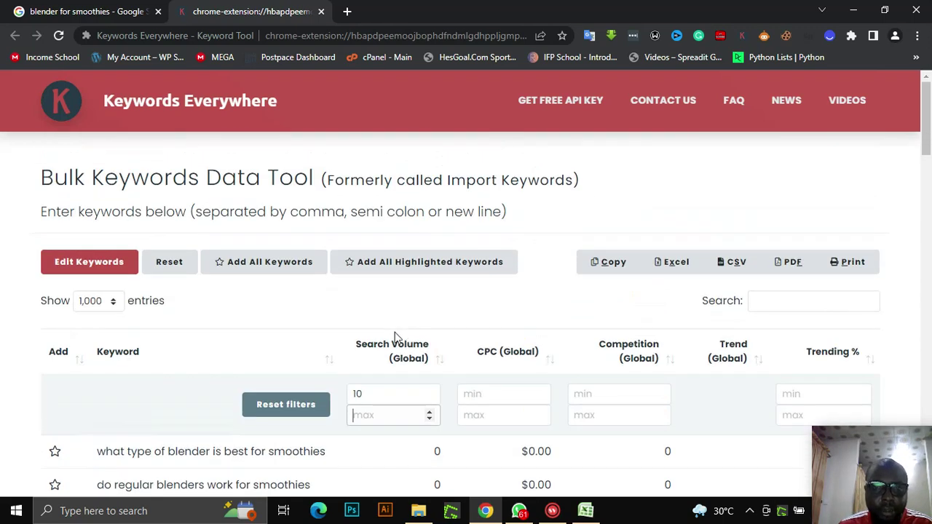
pyautogui.click(375, 416)
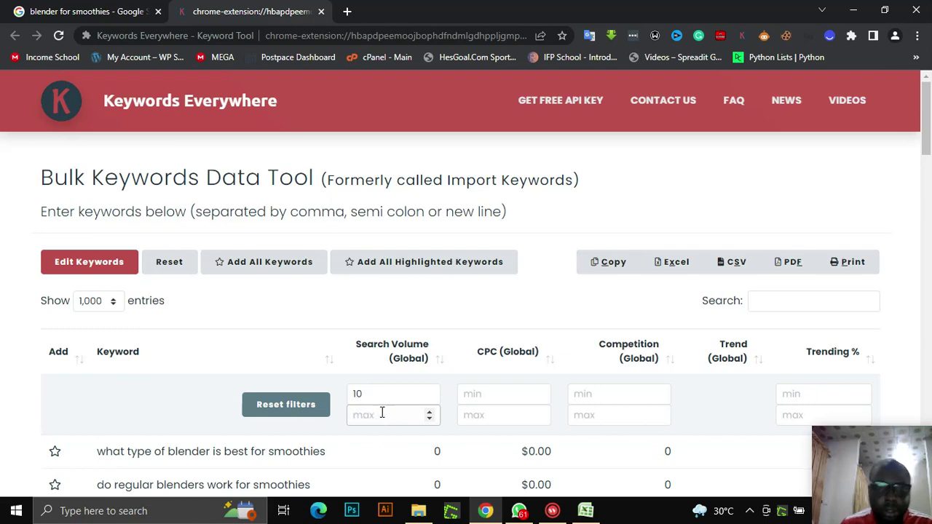
pyautogui.scroll(-20, 383, 408)
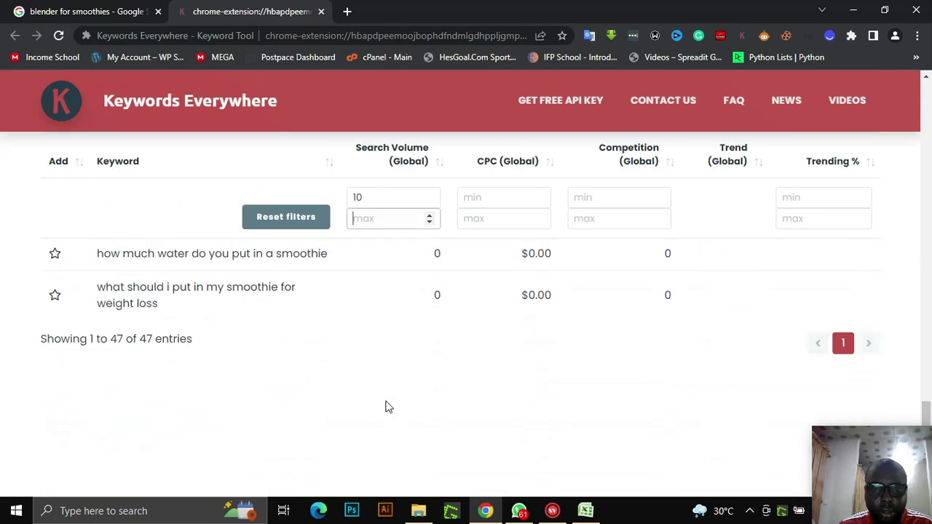
pyautogui.scroll(-1, 386, 407)
pyautogui.click(398, 203)
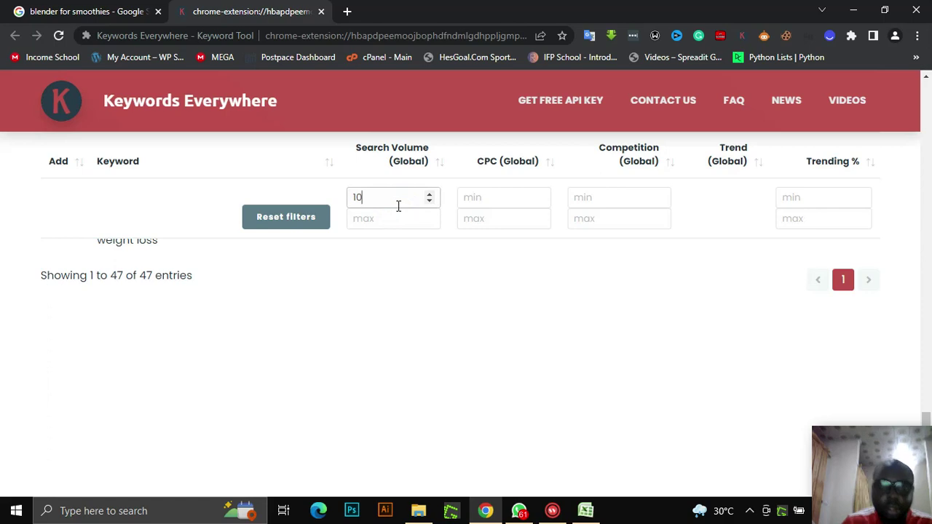
pyautogui.scroll(5, 250, 287)
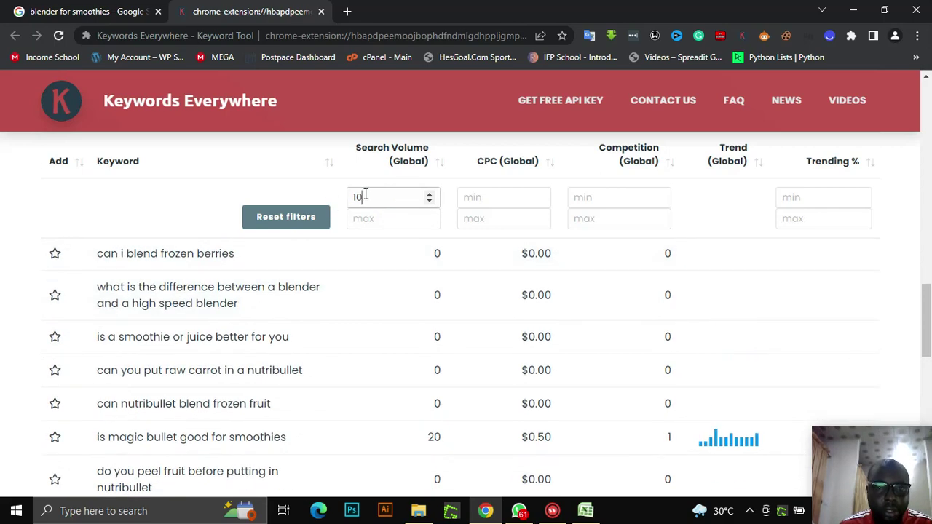
pyautogui.click(322, 218)
pyautogui.click(371, 196)
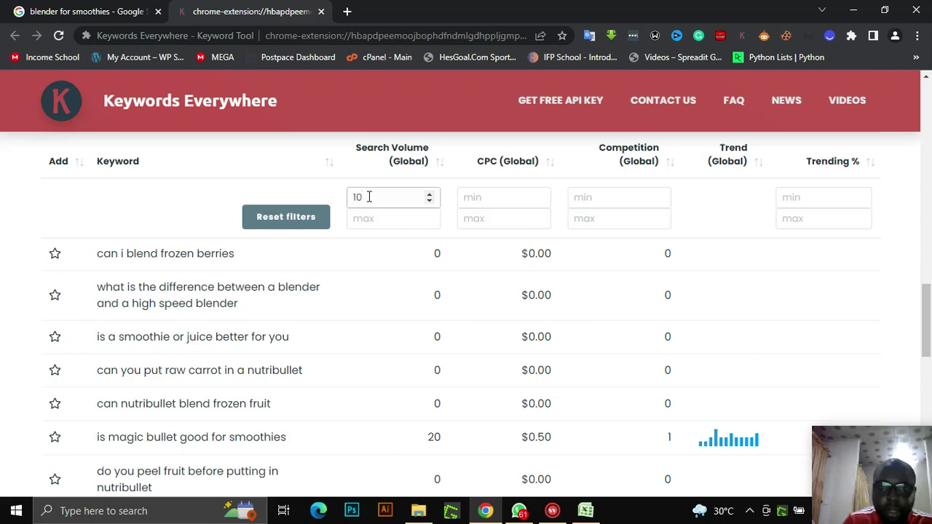
pyautogui.click(376, 222)
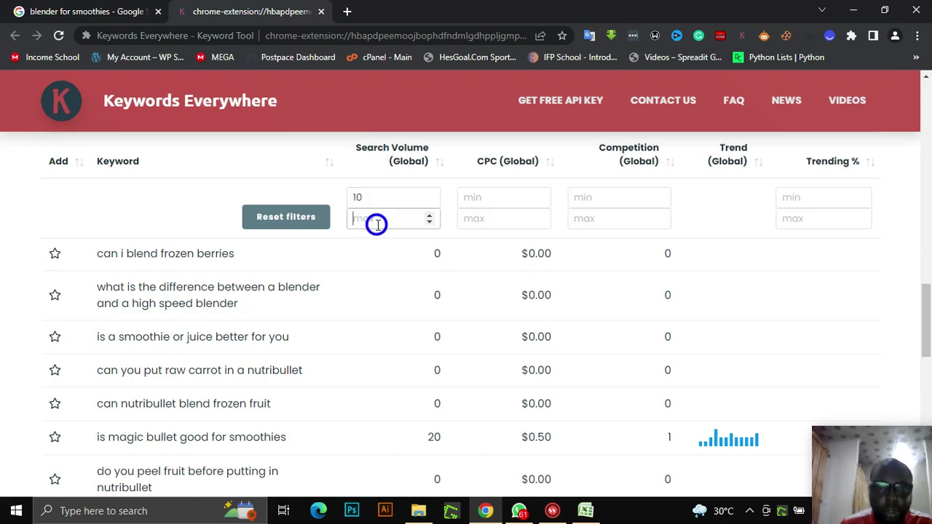
# - Look through the whole keyword table to check whether the search volume filter is applied
pyautogui.scroll(3, 413, 327)
pyautogui.scroll(-15, 412, 327)
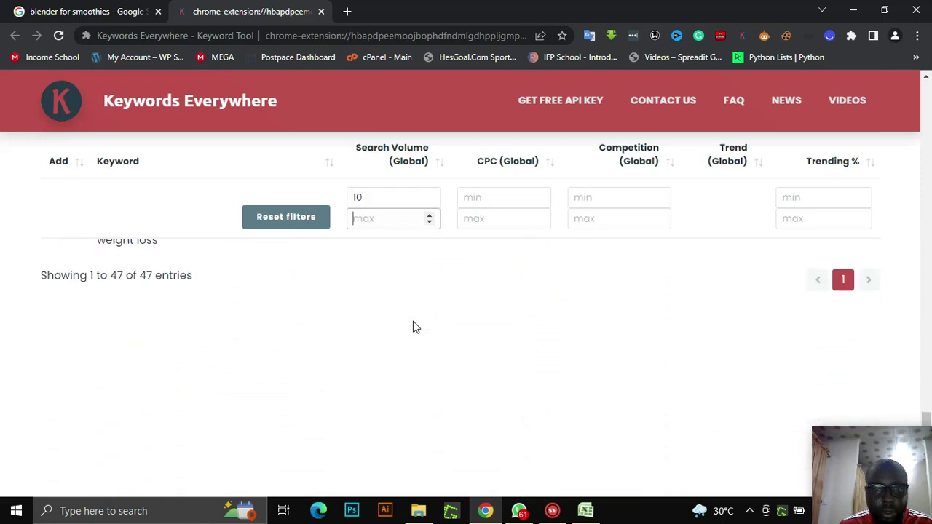
pyautogui.scroll(5, 412, 327)
pyautogui.scroll(-10, 364, 347)
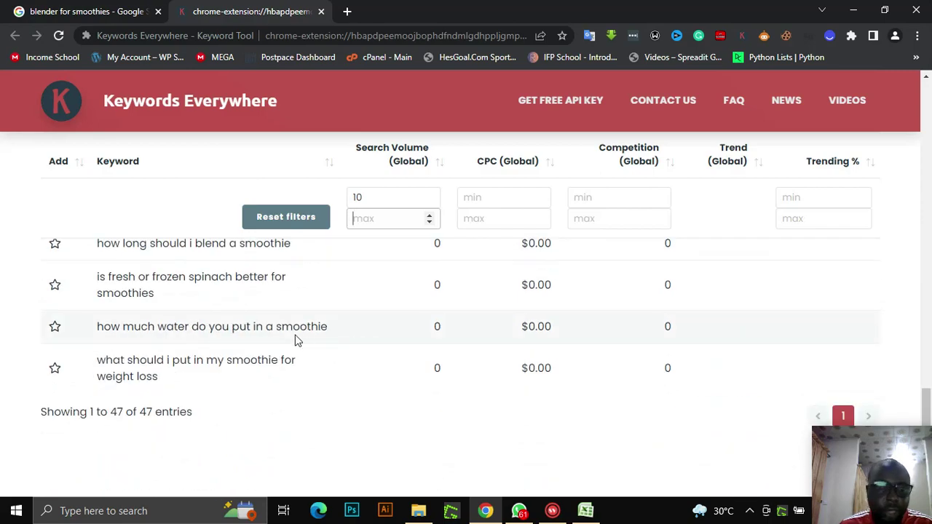
pyautogui.scroll(10, 295, 333)
pyautogui.scroll(1, 305, 333)
pyautogui.scroll(-8, 291, 323)
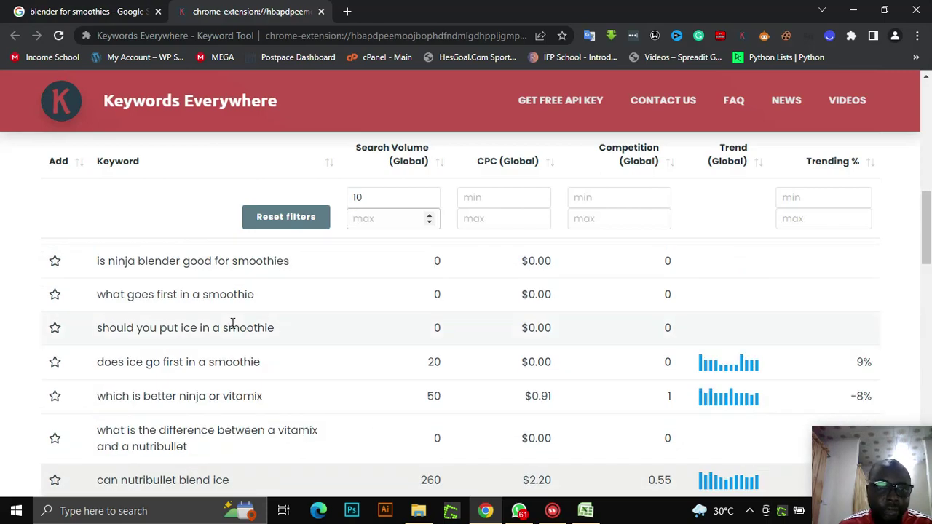
pyautogui.scroll(7, 291, 323)
pyautogui.scroll(-5, 233, 323)
pyautogui.scroll(10, 233, 322)
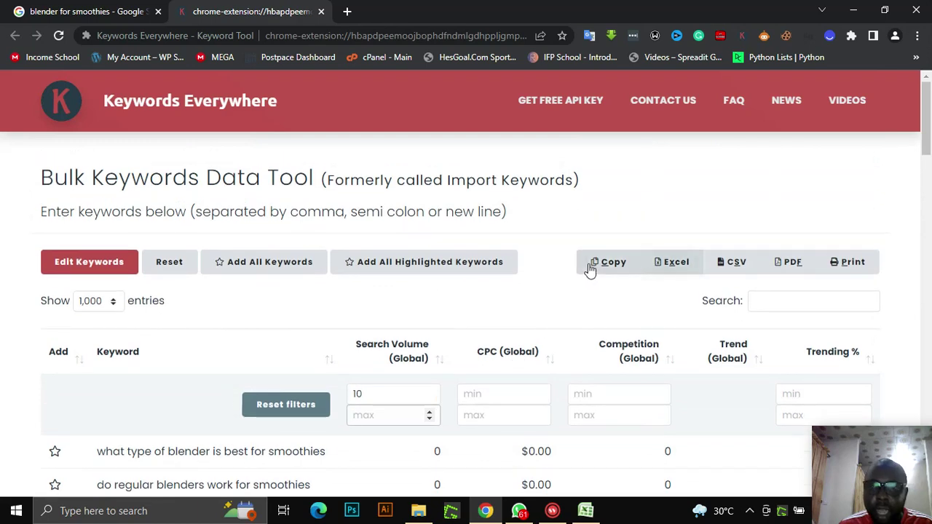
# - Export the keyword table as an Excel file
pyautogui.scroll(-1, 272, 434)
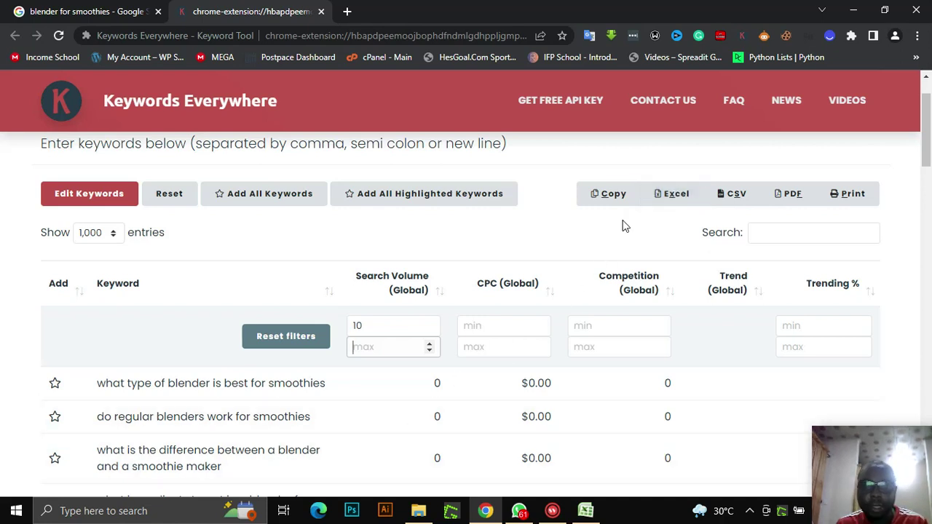
pyautogui.click(674, 202)
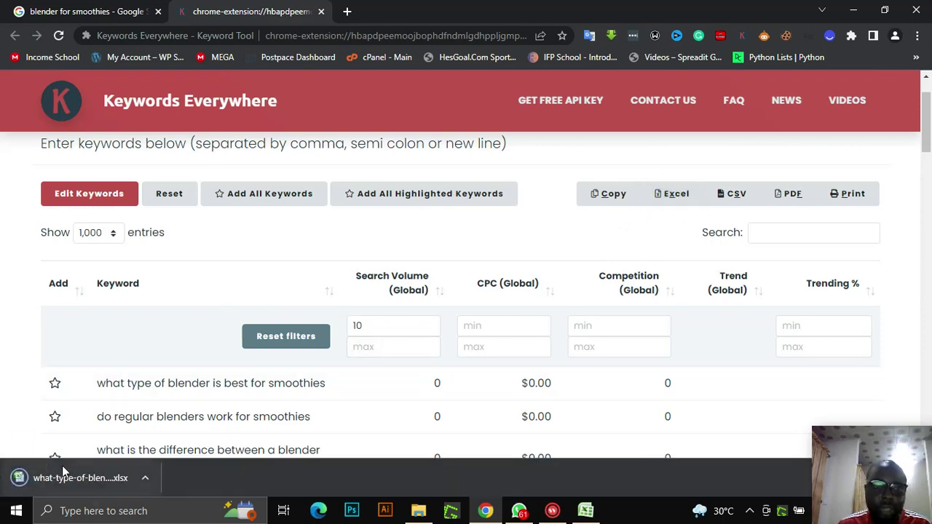
pyautogui.scroll(-5, 227, 325)
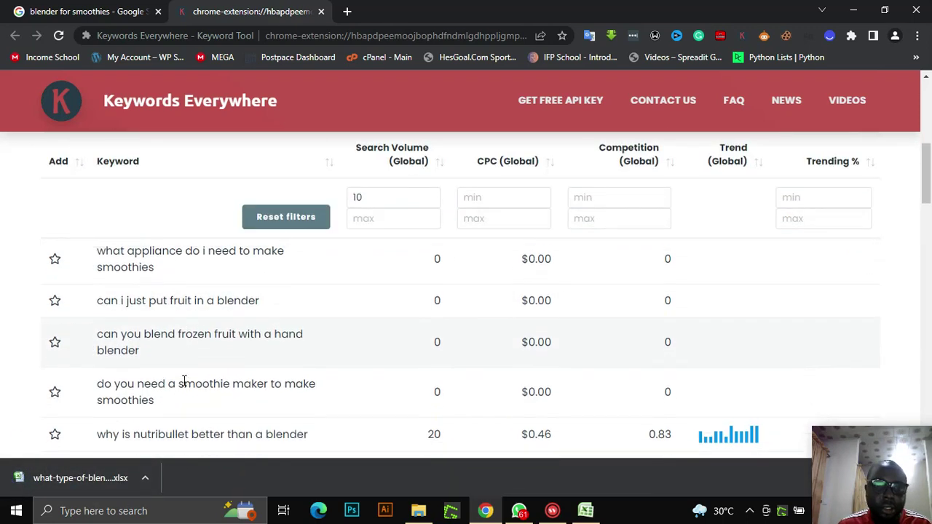
pyautogui.scroll(-3, 404, 329)
# - Return to the Google results page and change the search query to "smoothies"
pyautogui.click(93, 10)
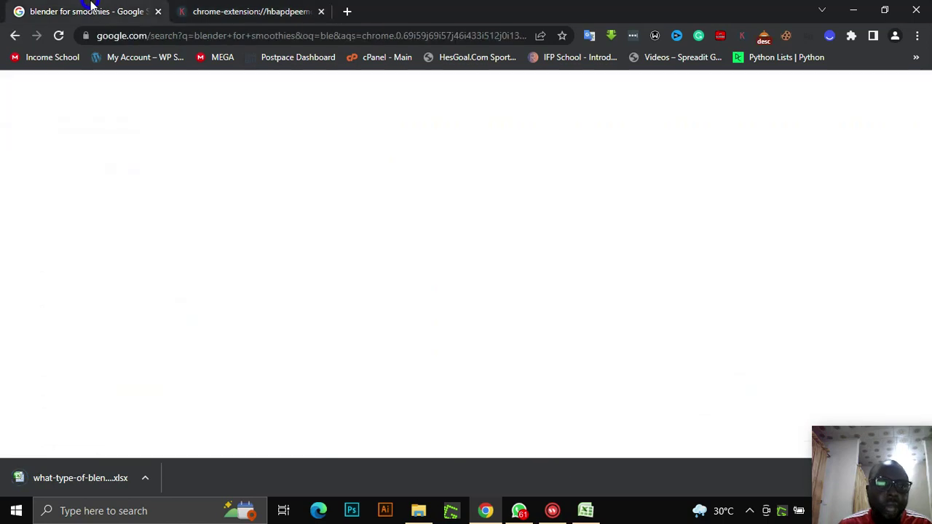
pyautogui.scroll(2, 297, 293)
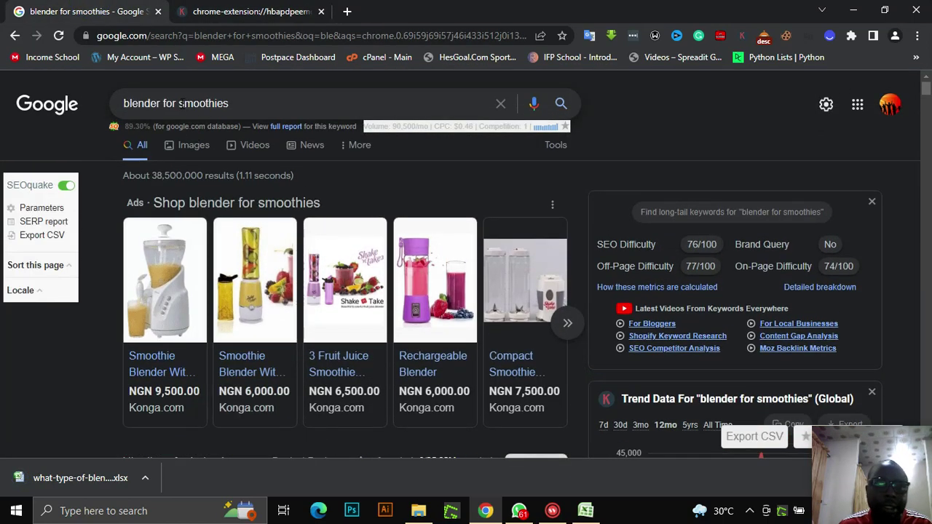
pyautogui.moveTo(179, 104); pyautogui.dragTo(106, 105)
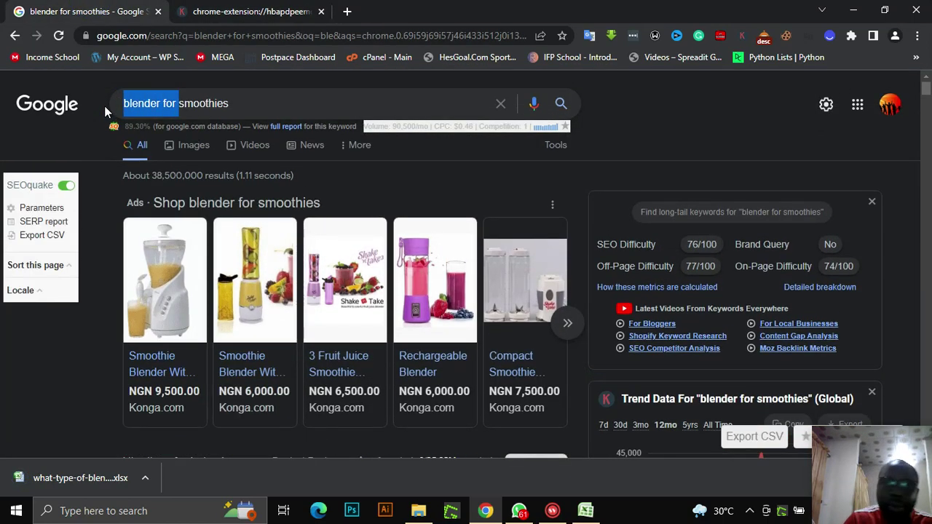
pyautogui.press('BackSpace')
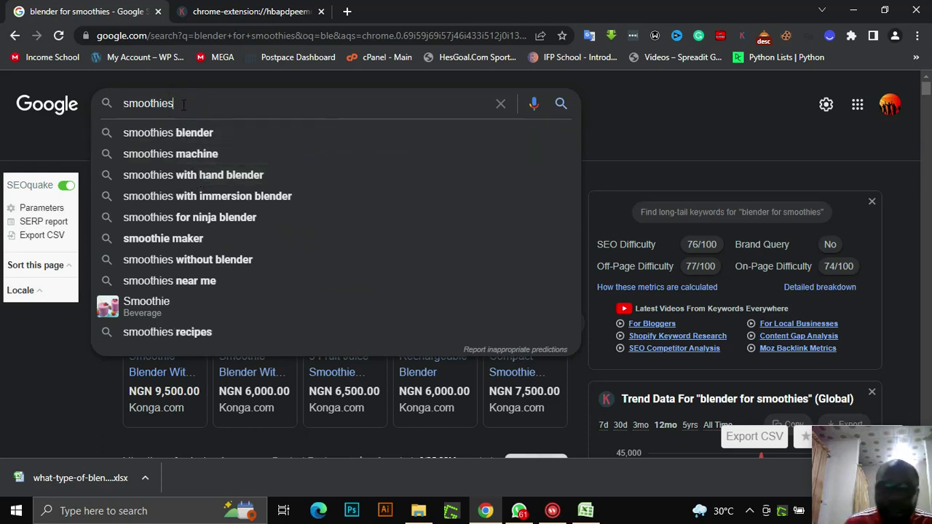
pyautogui.press('Return')
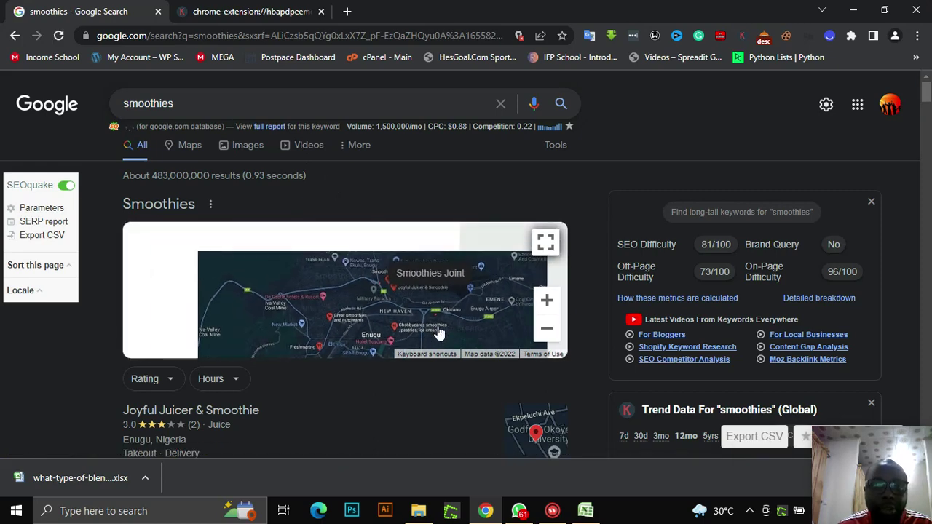
# - Examine the search suggestions for "smoothies" and the ranking results with their SEO metrics
pyautogui.click(367, 100)
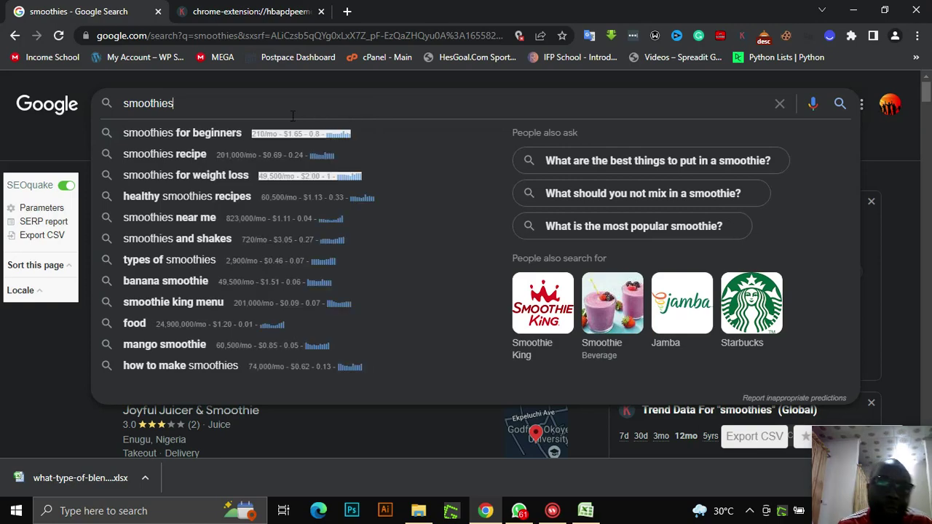
pyautogui.scroll(-3, 227, 342)
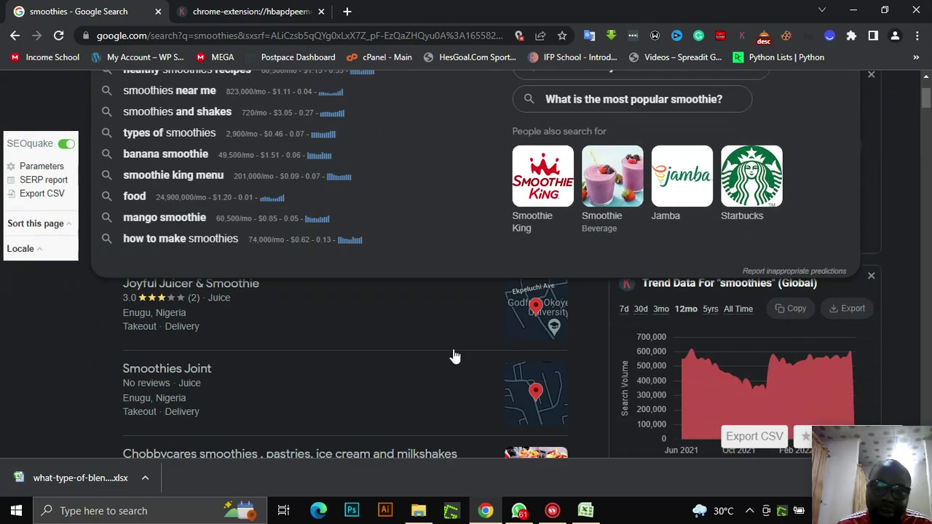
pyautogui.click(20, 321)
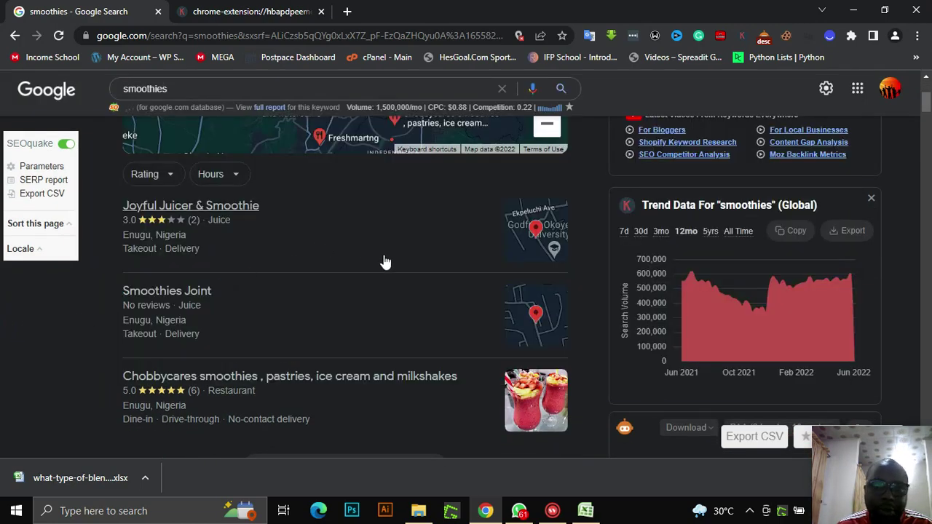
pyautogui.scroll(-10, 383, 262)
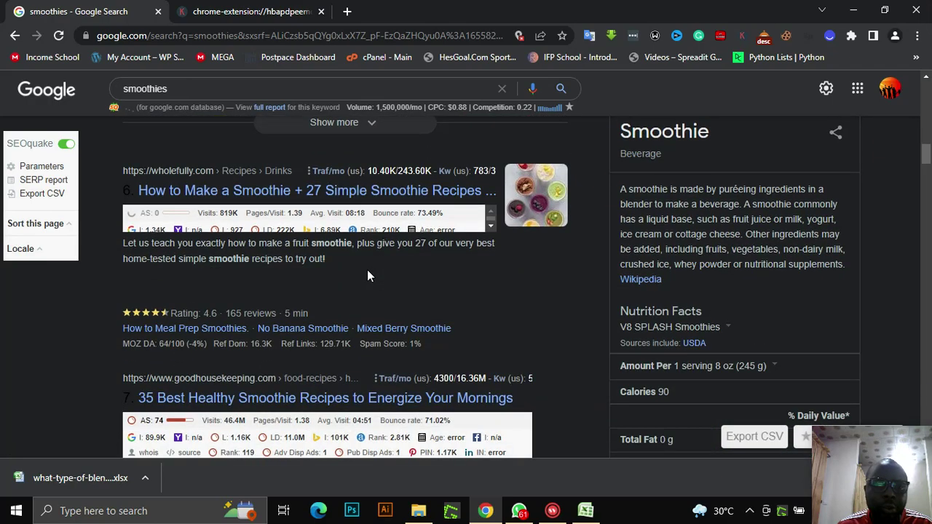
pyautogui.scroll(-4, 371, 273)
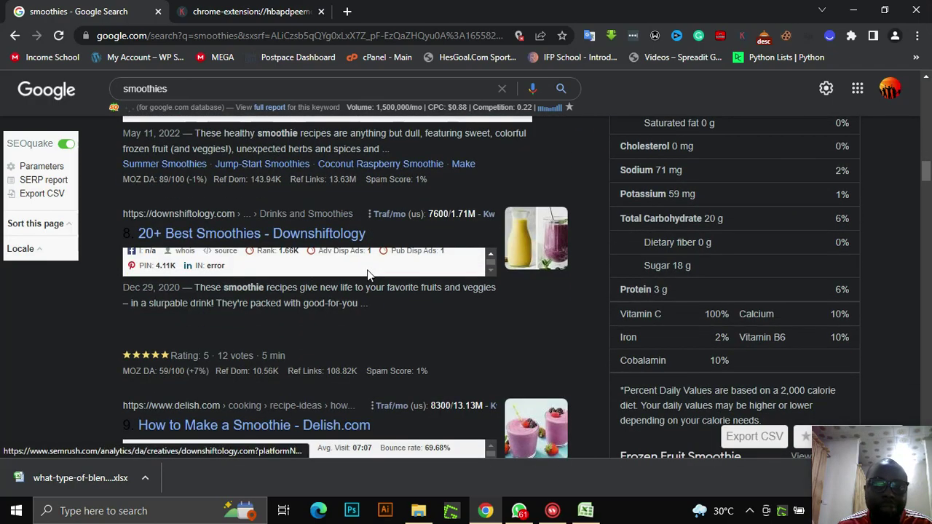
pyautogui.scroll(-2, 369, 271)
pyautogui.scroll(6, 368, 269)
pyautogui.scroll(1, 357, 219)
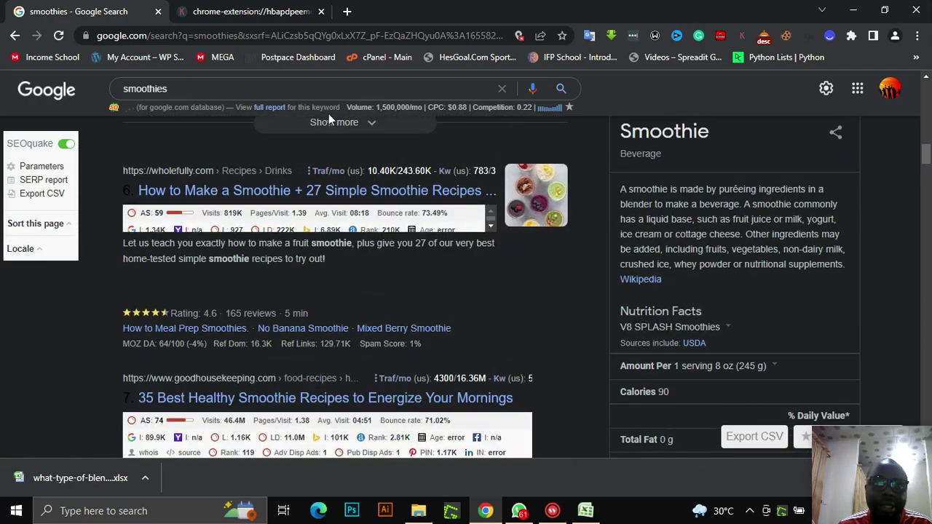
# - Open a blank browser tab and return to the "smoothies" results page
pyautogui.click(347, 12)
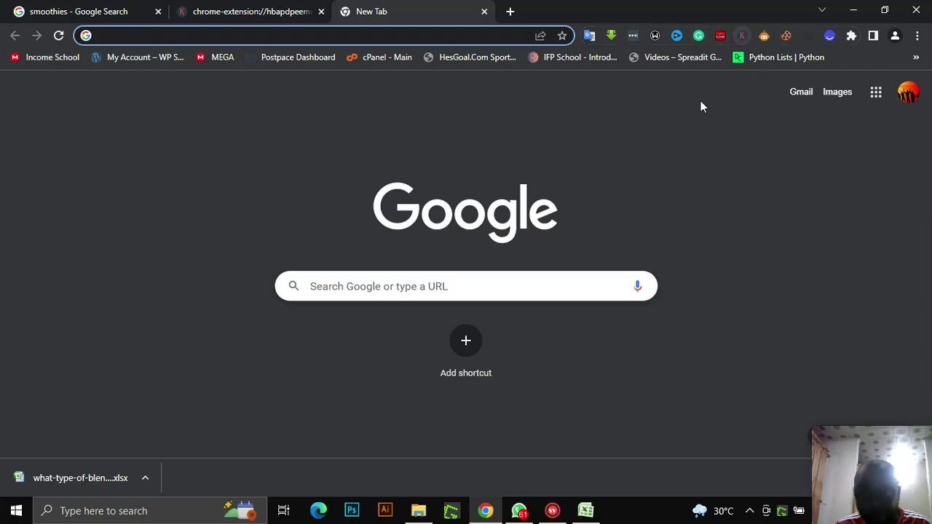
pyautogui.click(132, 10)
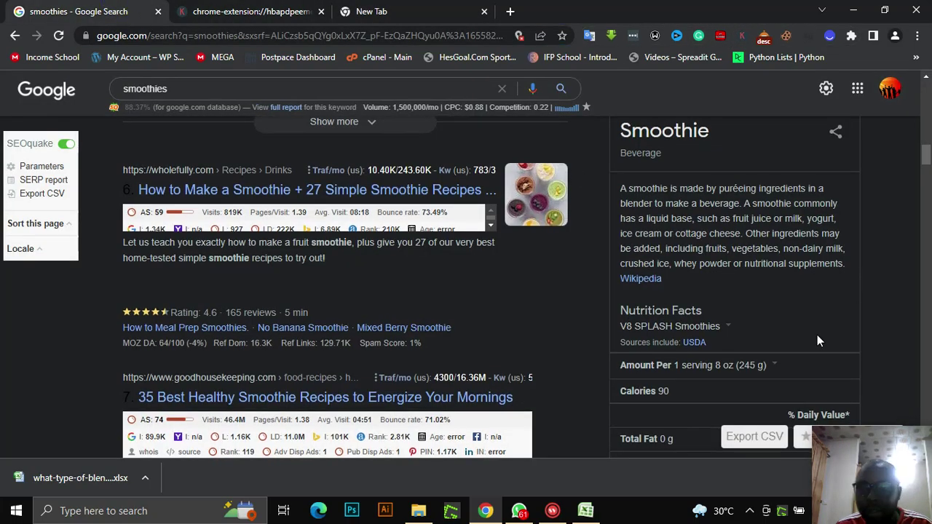
# - Find the related keywords for "smoothies" and open the search results for "banana smoothie"
pyautogui.scroll(-15, 735, 322)
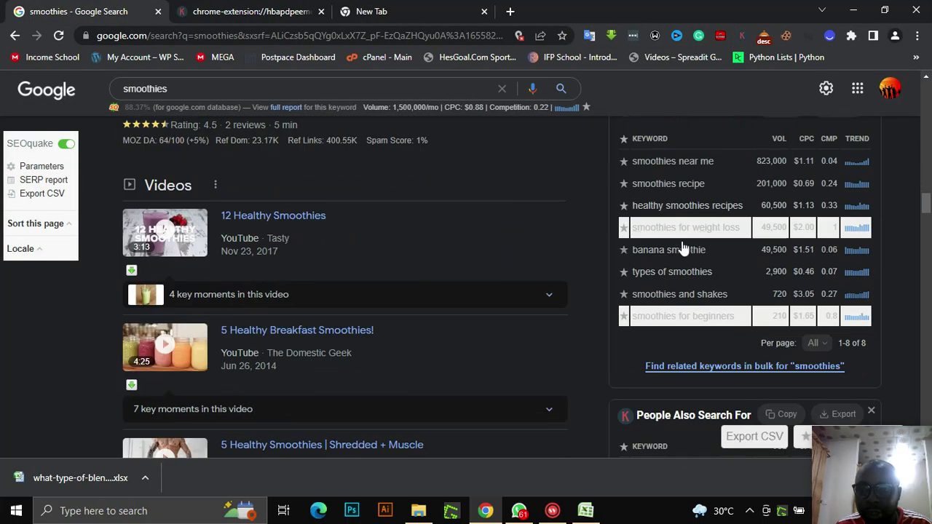
pyautogui.scroll(1, 671, 190)
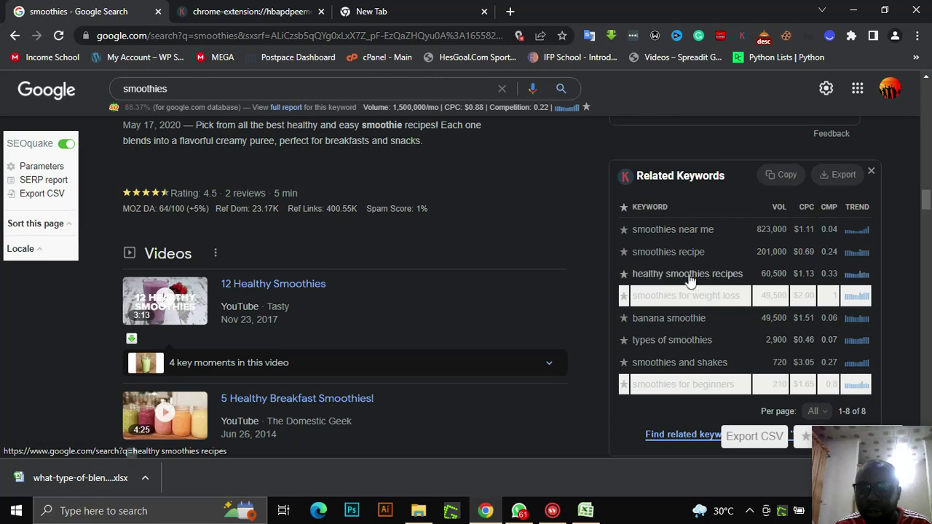
pyautogui.click(669, 319)
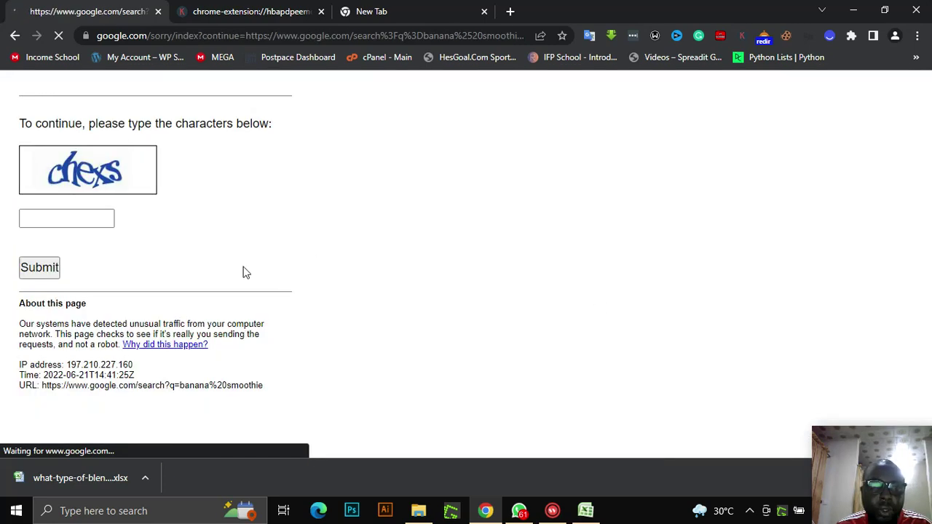
# - Pass the human verification check by entering the displayed CAPTCHA characters, submitting them and ticking the robot-check box
pyautogui.click(91, 220)
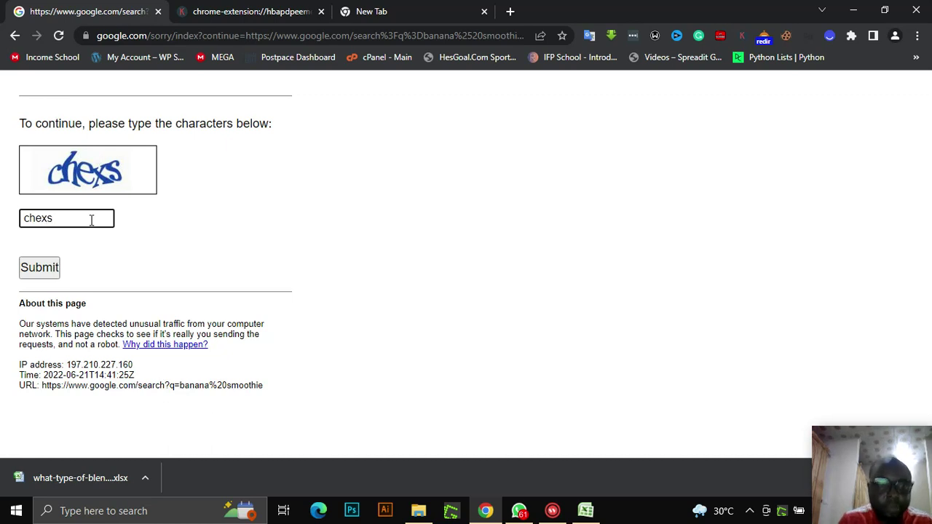
pyautogui.click(38, 269)
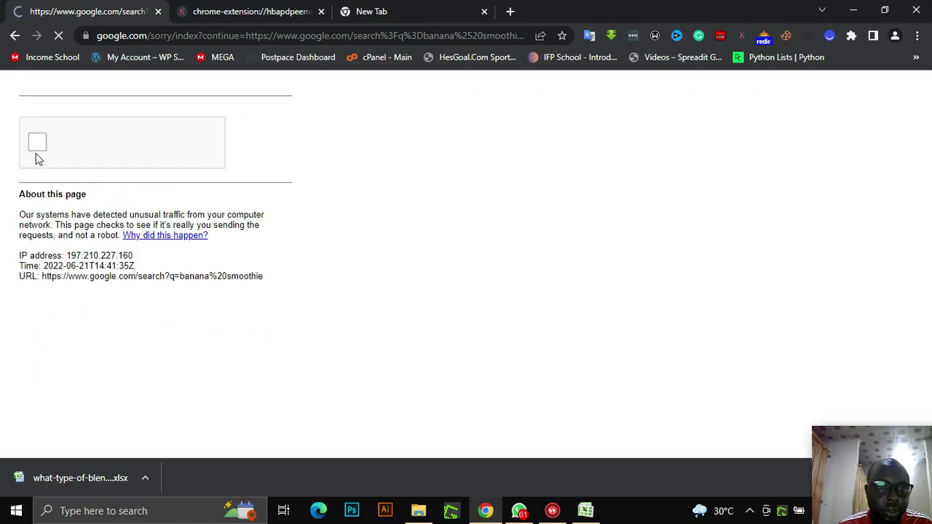
pyautogui.click(33, 145)
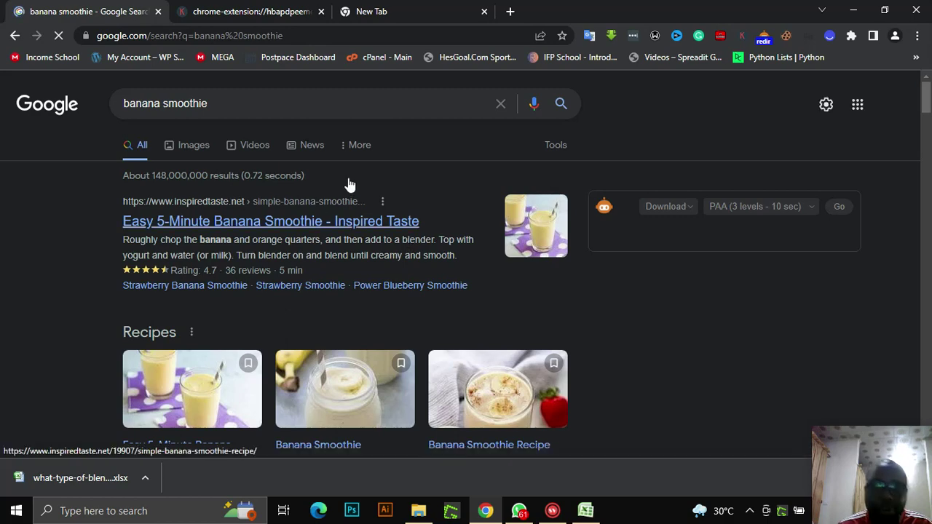
# - Examine the trend chart, ranking results and related keywords for "banana smoothie"
pyautogui.scroll(-3, 379, 197)
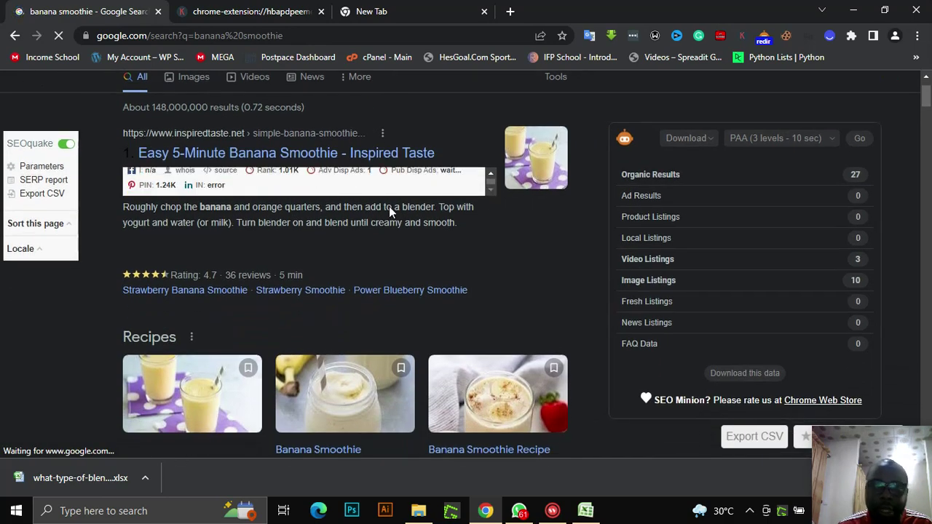
pyautogui.scroll(-1, 386, 212)
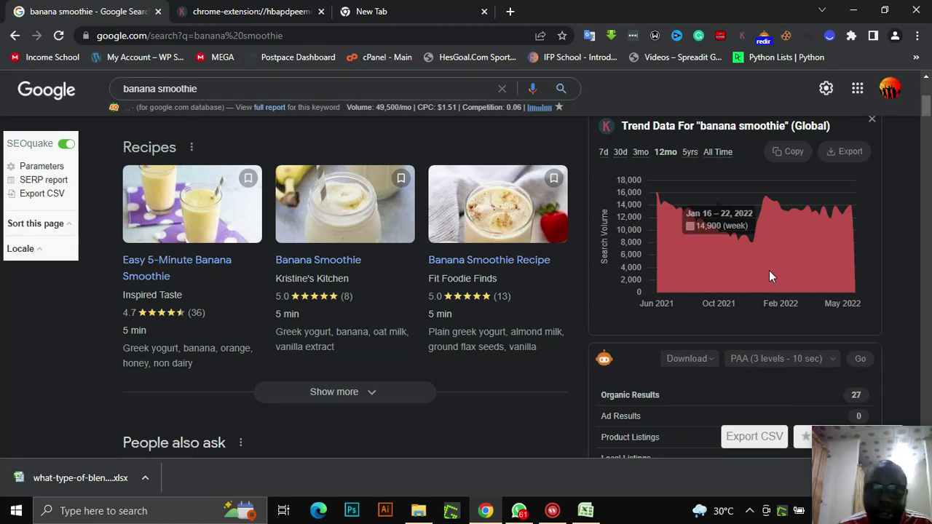
pyautogui.scroll(-10, 769, 272)
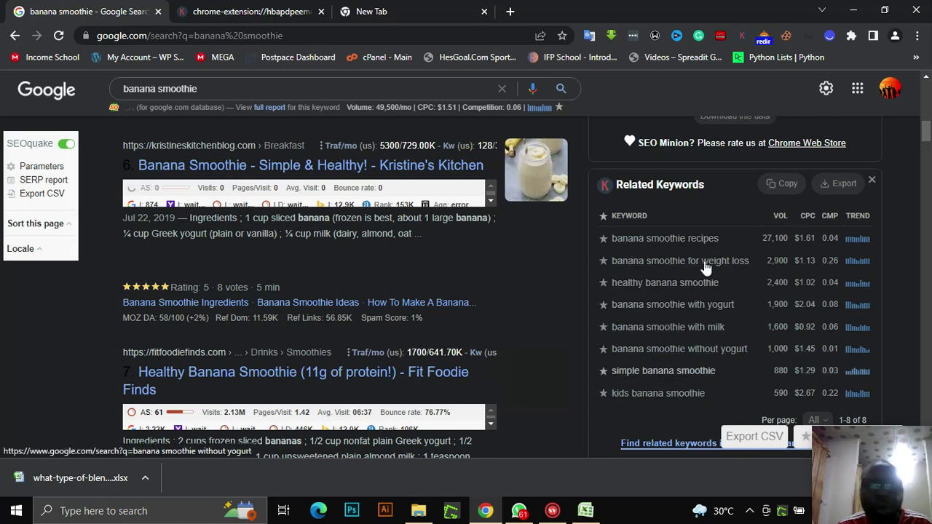
pyautogui.scroll(2, 703, 267)
pyautogui.scroll(-3, 703, 267)
pyautogui.scroll(-1, 703, 267)
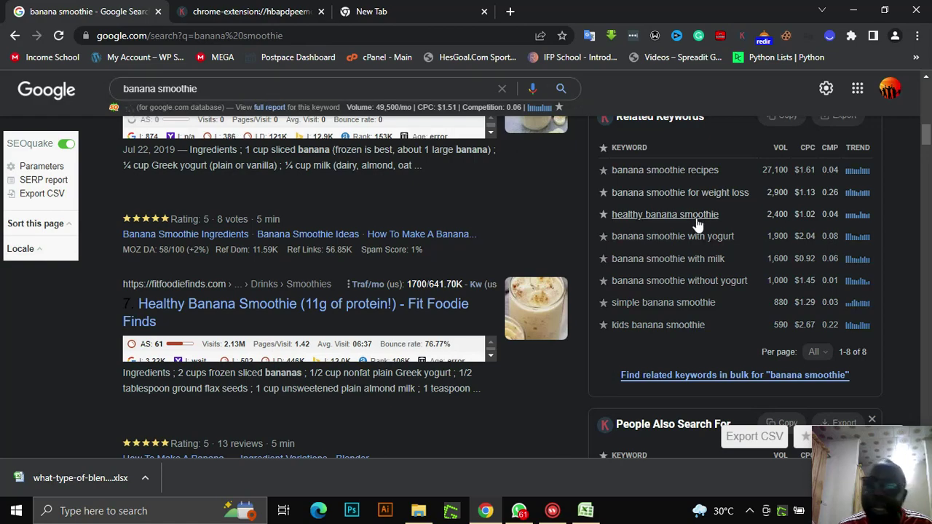
# - Compare the search volumes of the related keywords, highlighting the volume figure for "banana smoothie recipes"
pyautogui.scroll(2, 674, 269)
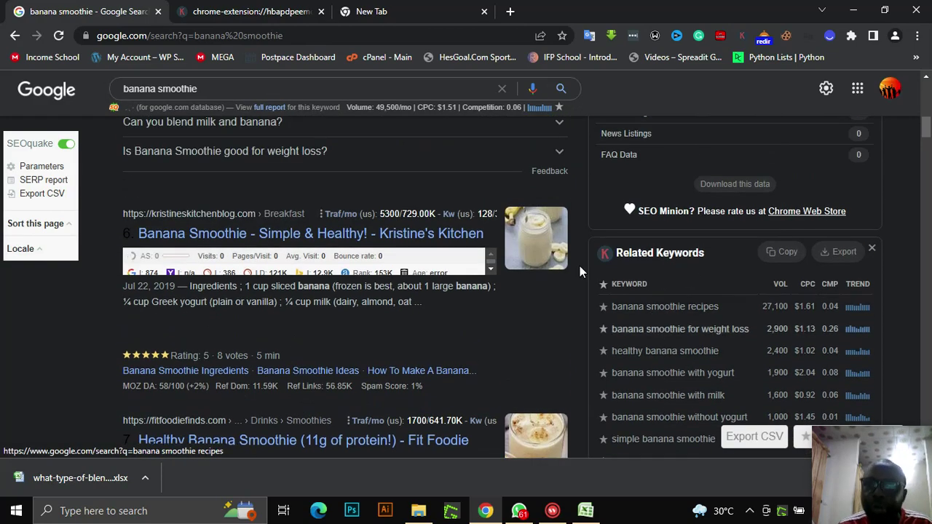
pyautogui.scroll(2, 670, 276)
pyautogui.scroll(-3, 700, 288)
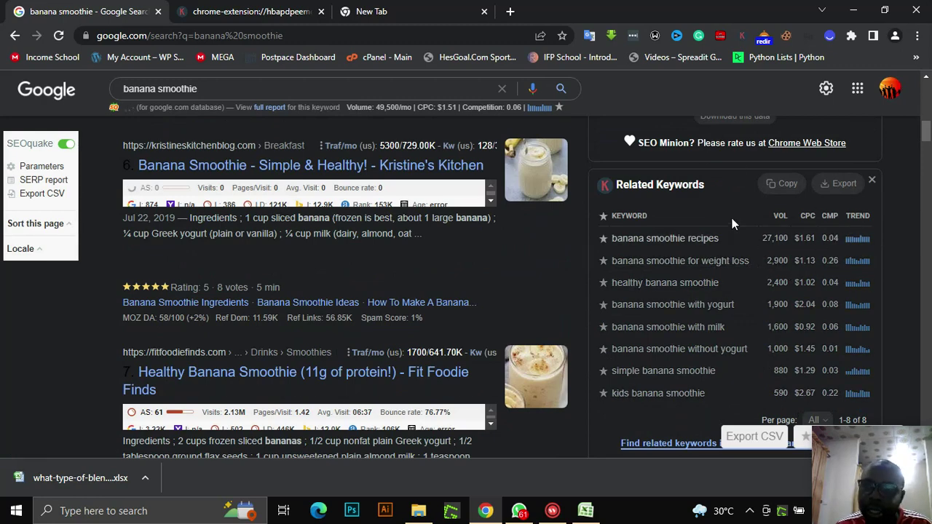
pyautogui.scroll(-1, 813, 255)
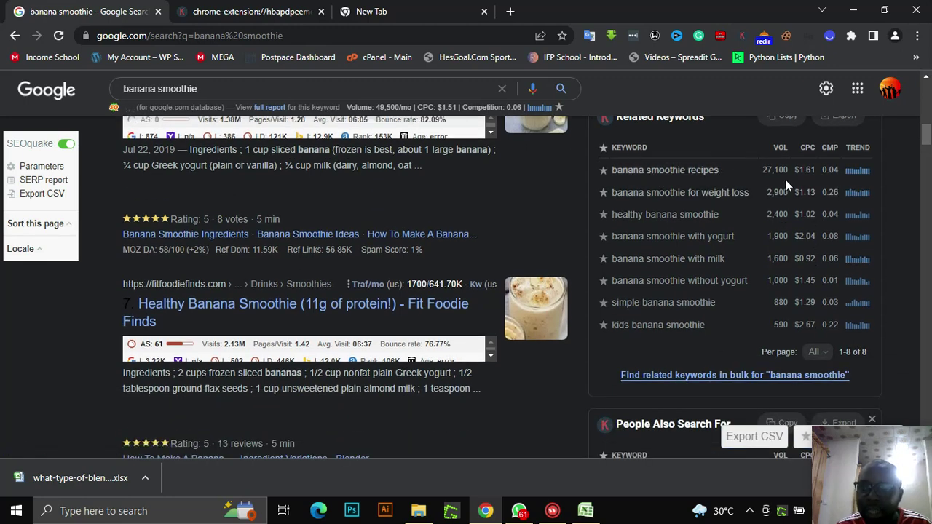
pyautogui.moveTo(761, 169); pyautogui.dragTo(790, 170)
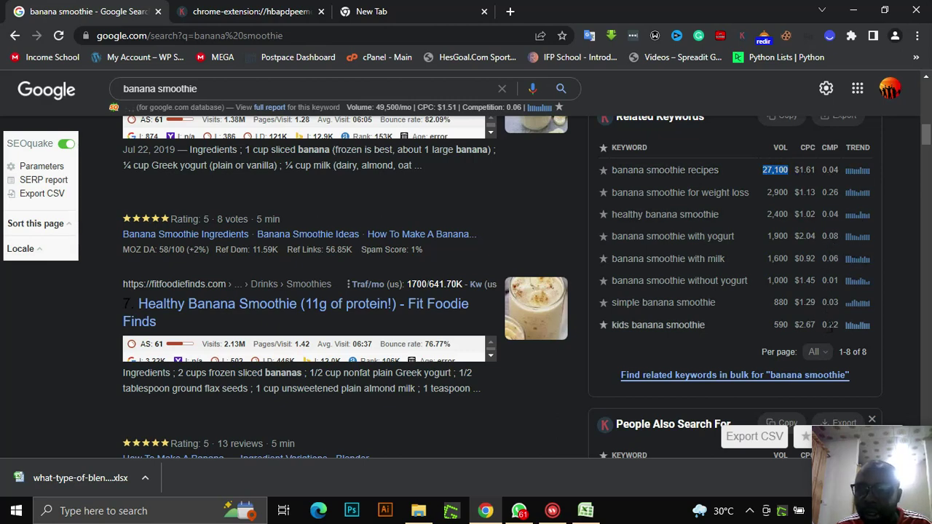
pyautogui.scroll(3, 628, 236)
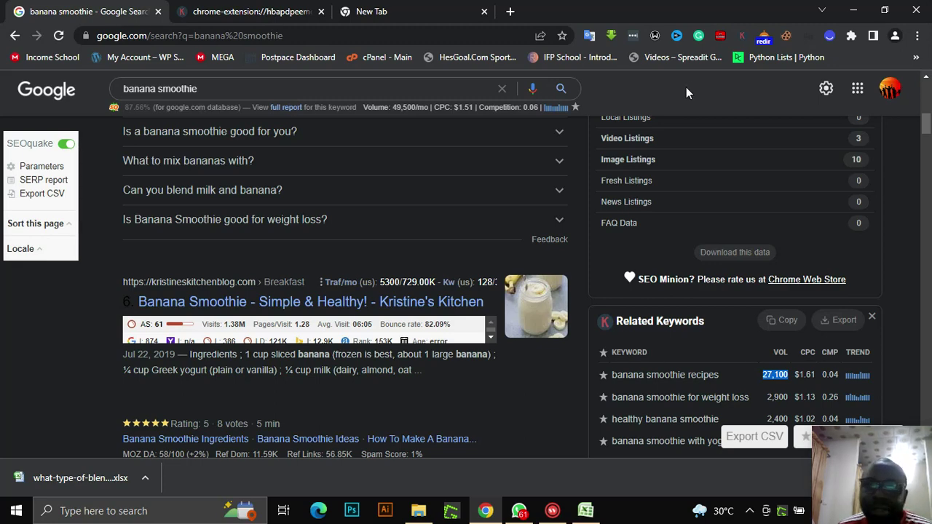
pyautogui.scroll(-1, 702, 232)
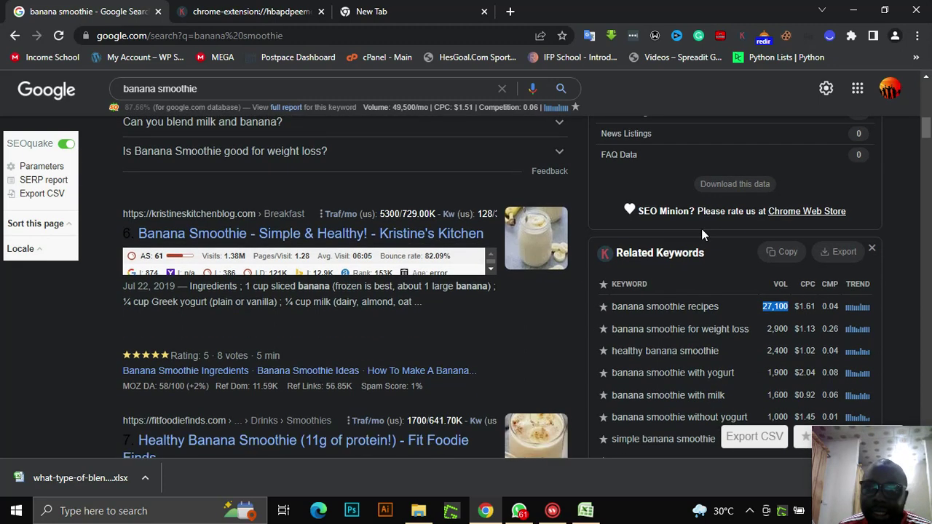
pyautogui.scroll(3, 702, 235)
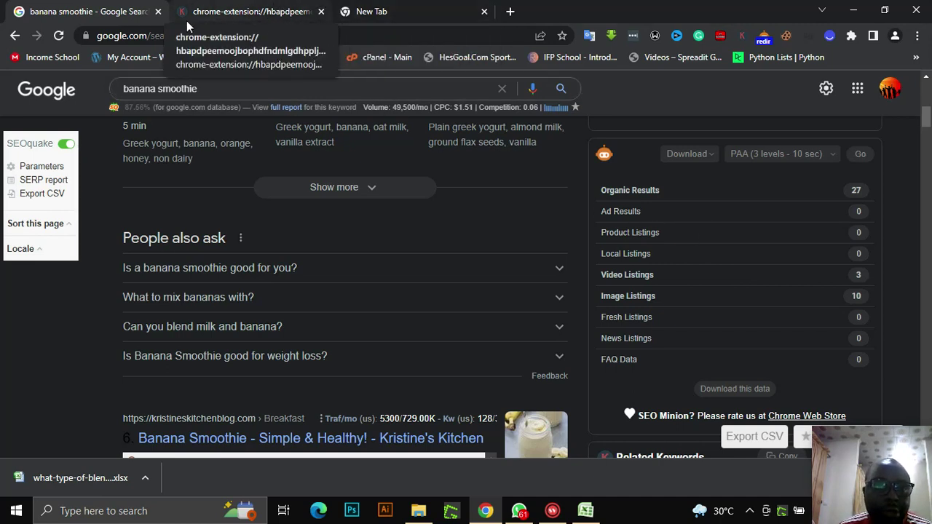
# - Revisit the blank page and the Keywords Everywhere keyword table, and return to the "banana smoothie" results
pyautogui.click(413, 12)
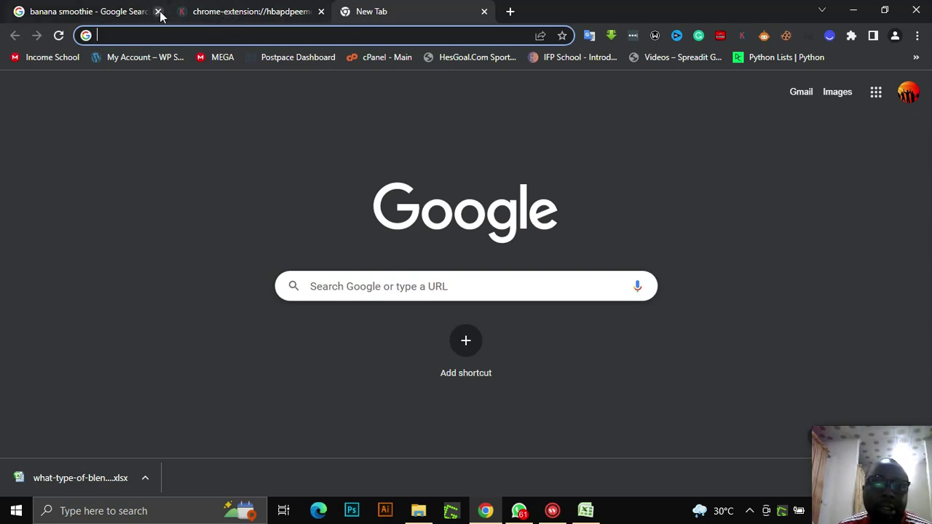
pyautogui.click(244, 9)
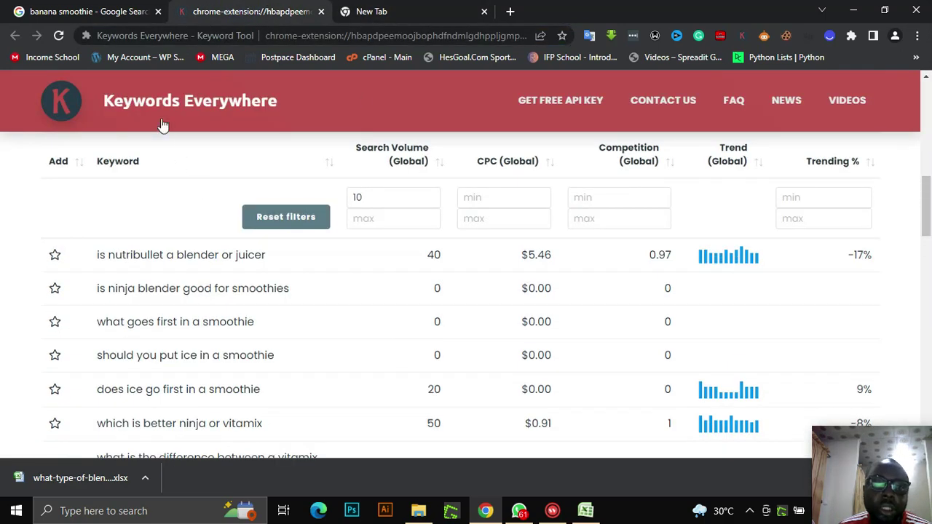
pyautogui.click(106, 11)
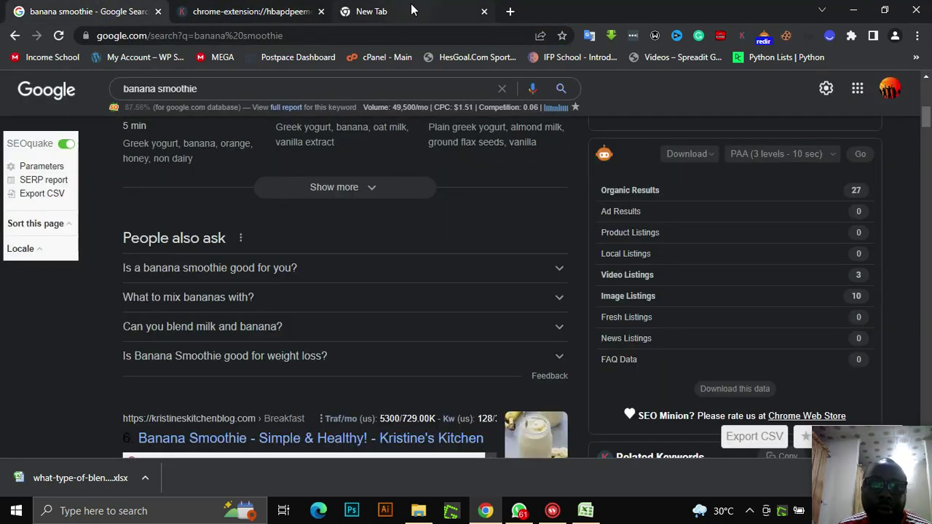
# - Review the People also ask questions and the related keyword list on the "banana smoothie" results page
pyautogui.scroll(-3, 338, 330)
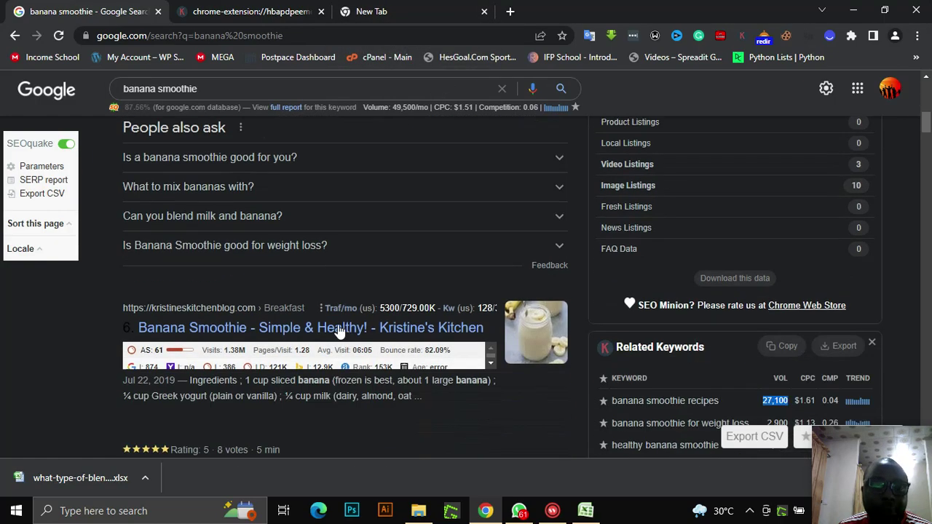
pyautogui.scroll(-3, 337, 331)
pyautogui.scroll(4, 338, 331)
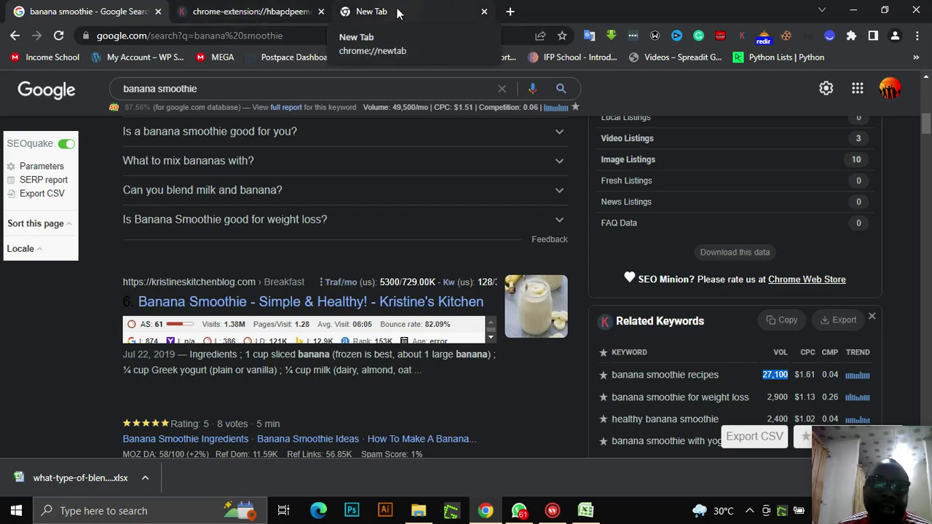
pyautogui.scroll(-2, 492, 268)
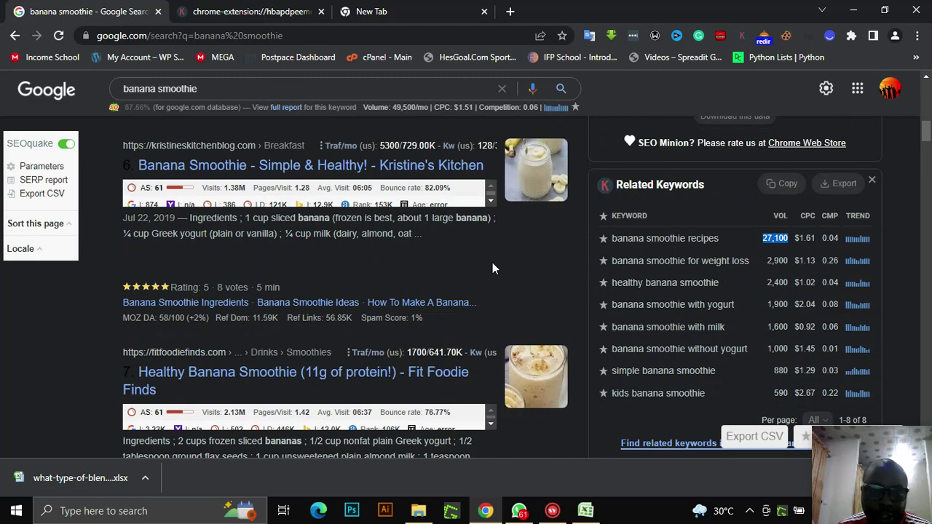
pyautogui.scroll(-1, 493, 268)
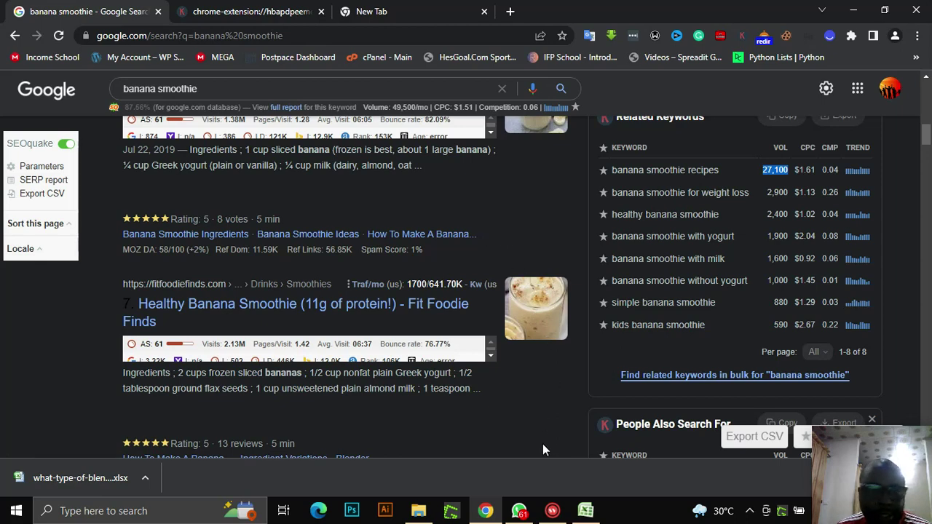
pyautogui.click(552, 512)
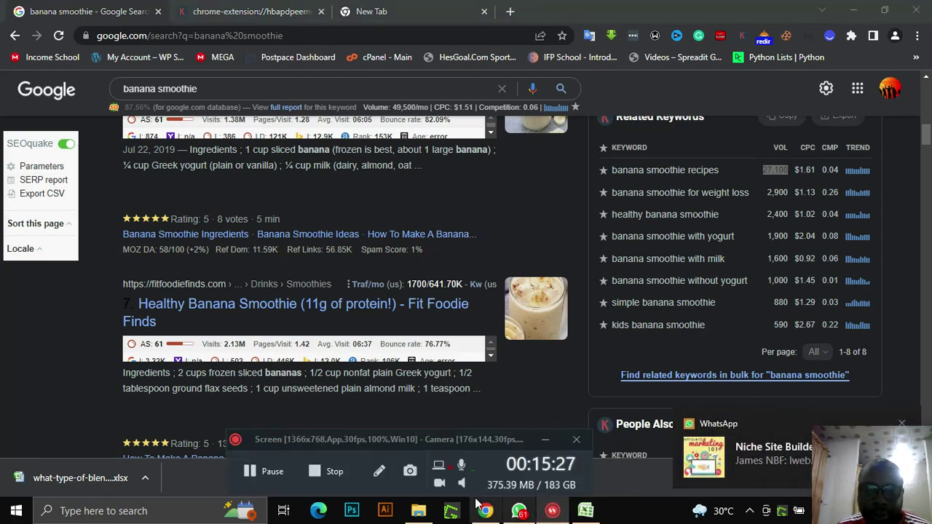